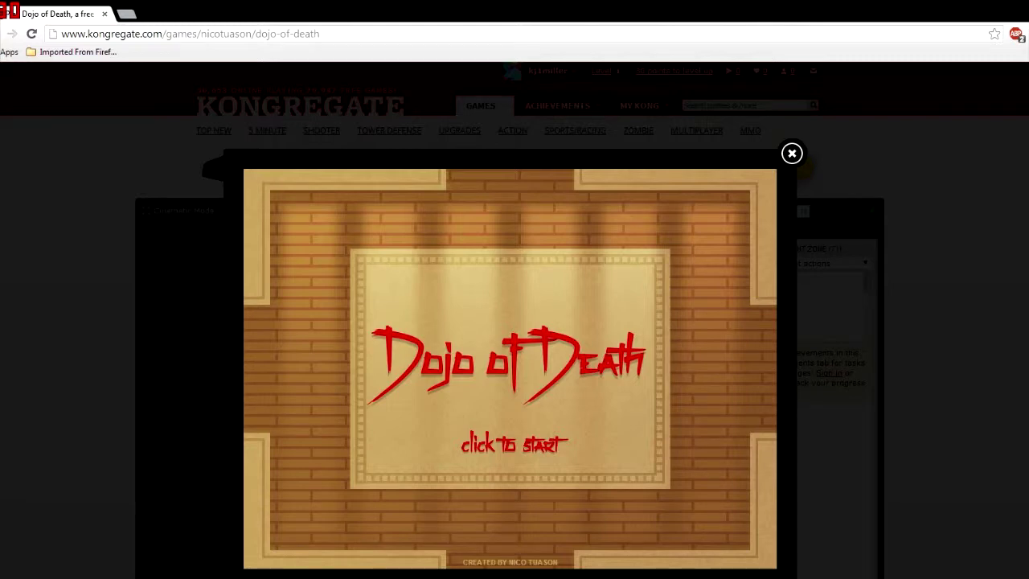
scroll(510, 361, down, 1)
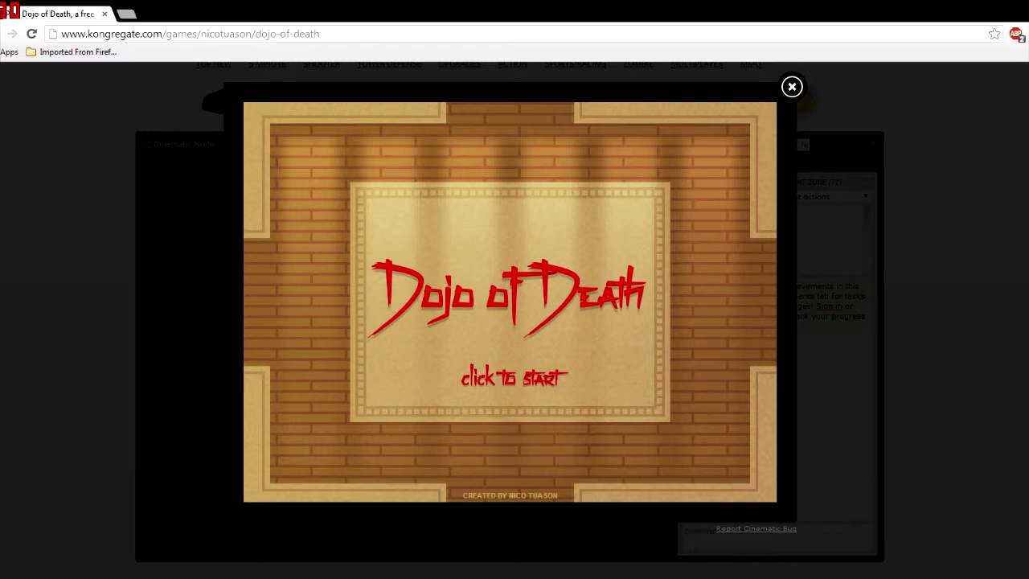
Start a round and play until dying with 1 kill, 200 points, best combo x2
click(509, 302)
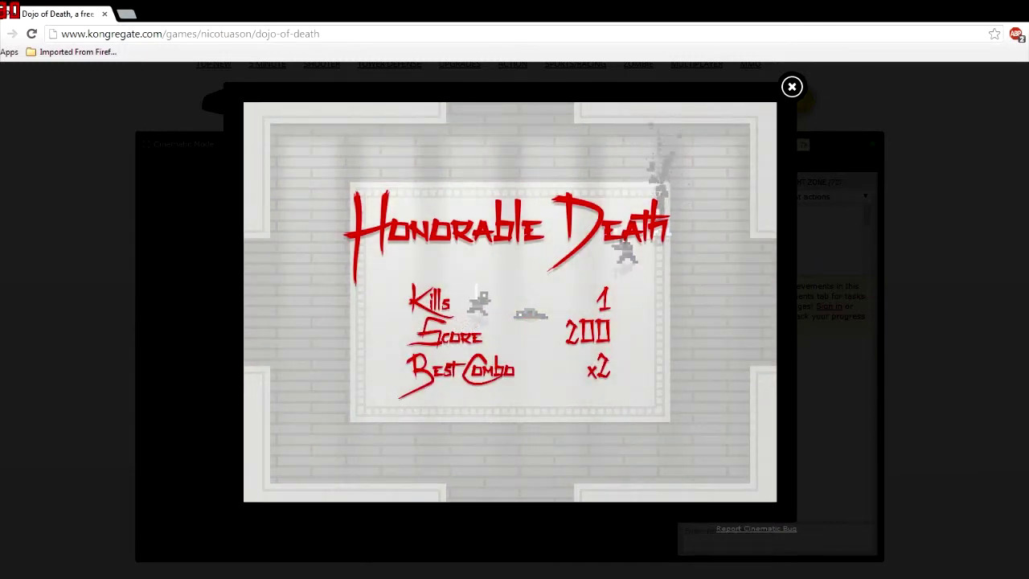
Leave the results and play a short round, dashing at three enemies before dying
click(509, 301)
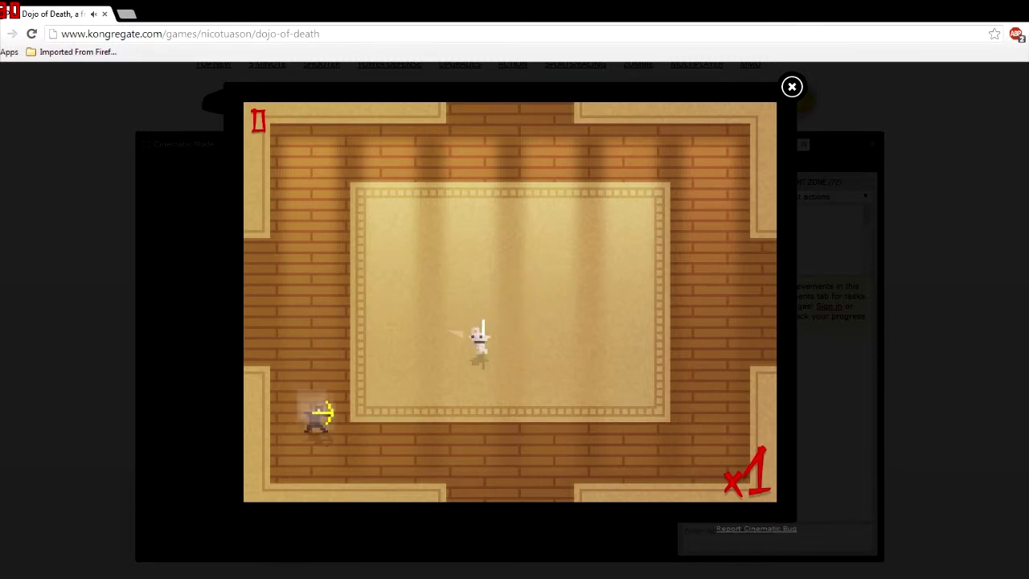
click(322, 418)
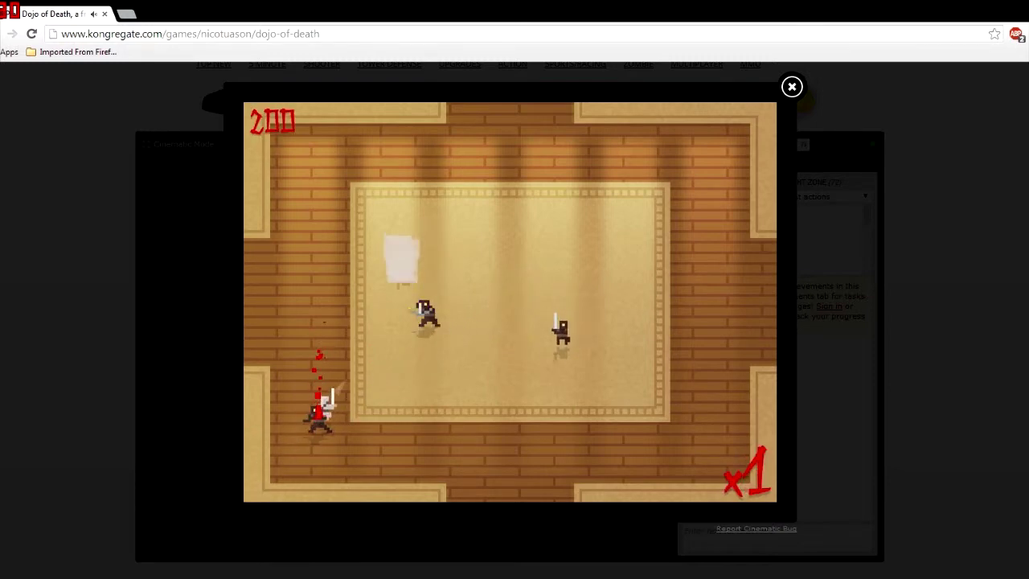
click(426, 305)
click(402, 258)
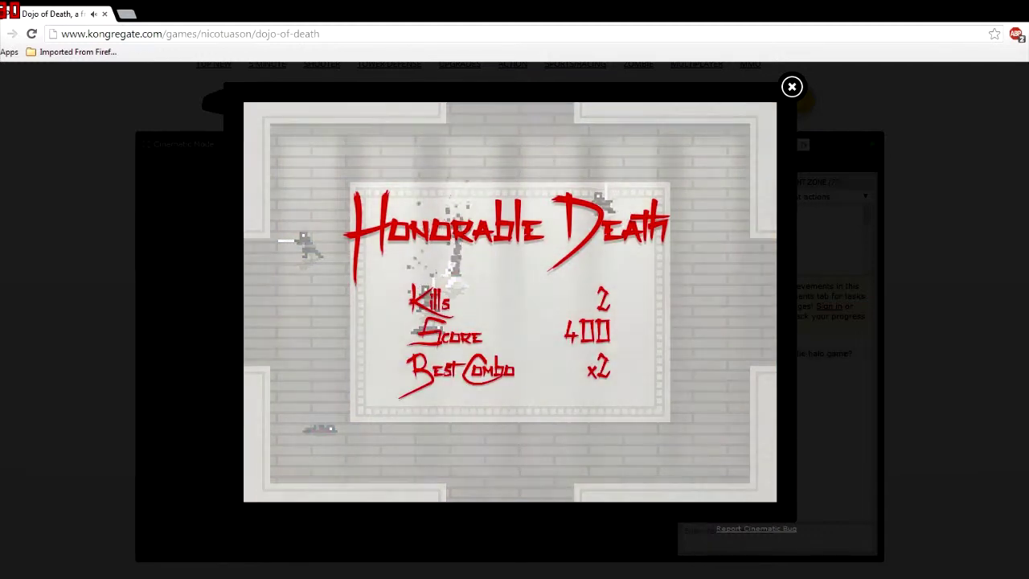
Start another round and chain dashes through the left and top-right enemies
click(506, 305)
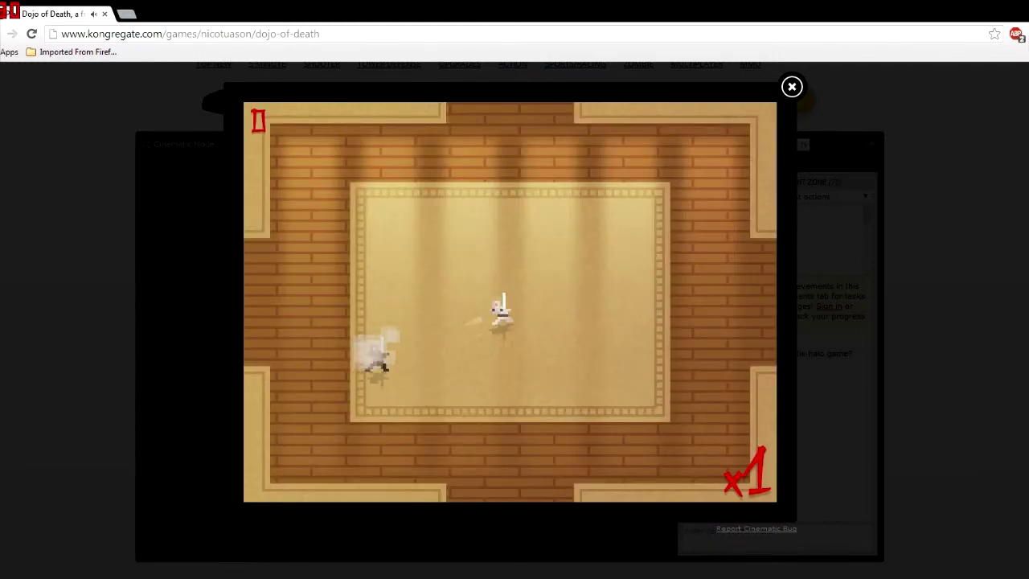
click(378, 353)
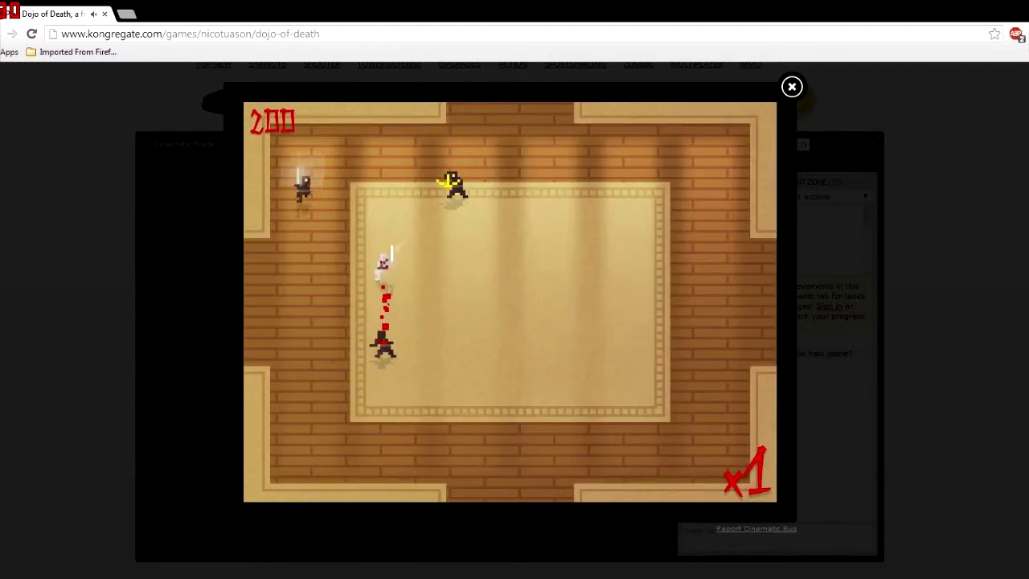
click(390, 257)
click(265, 225)
click(498, 241)
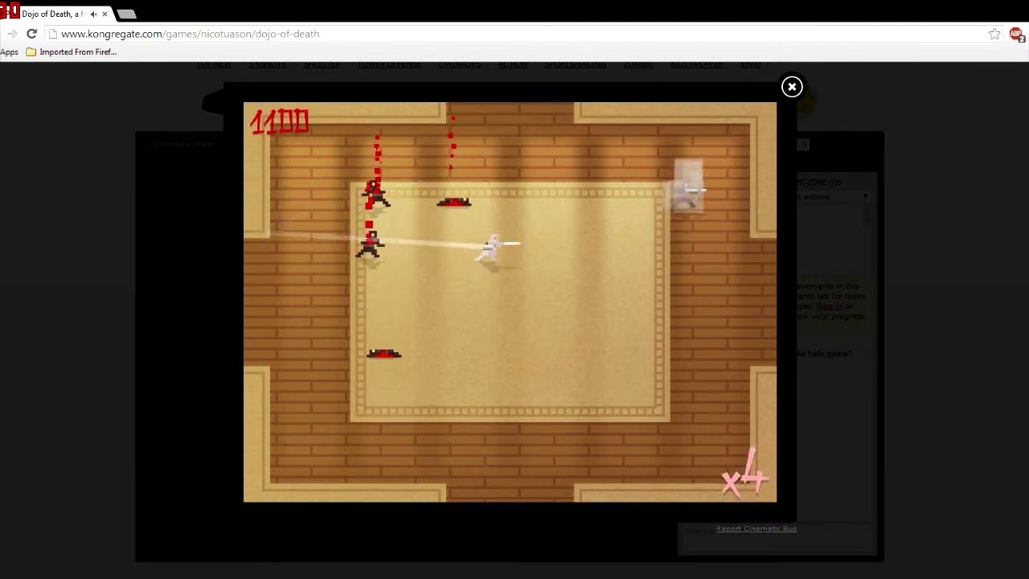
click(683, 193)
click(755, 185)
click(723, 144)
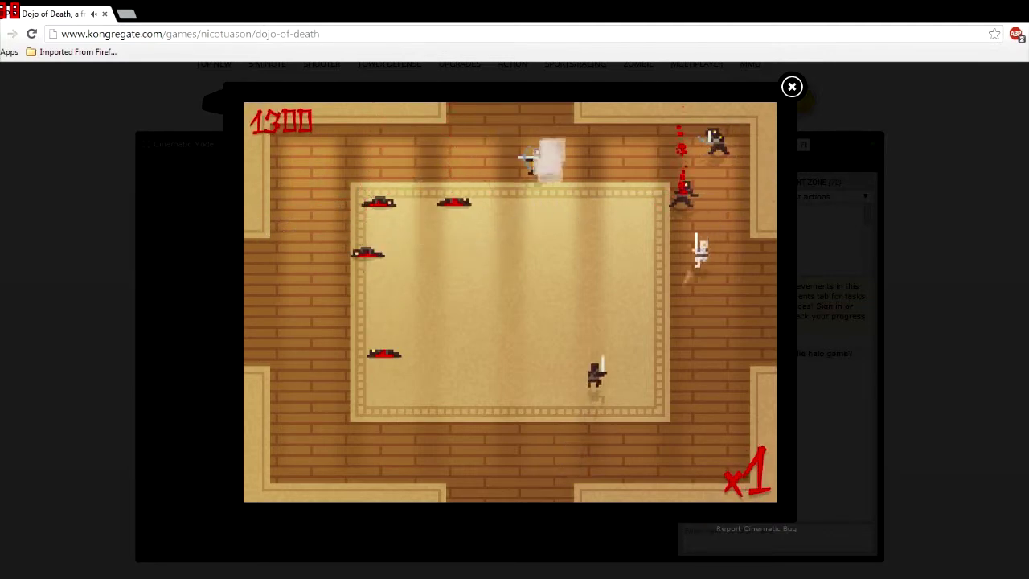
Slash through the enemies along the top of the arena to grow the combo
click(505, 217)
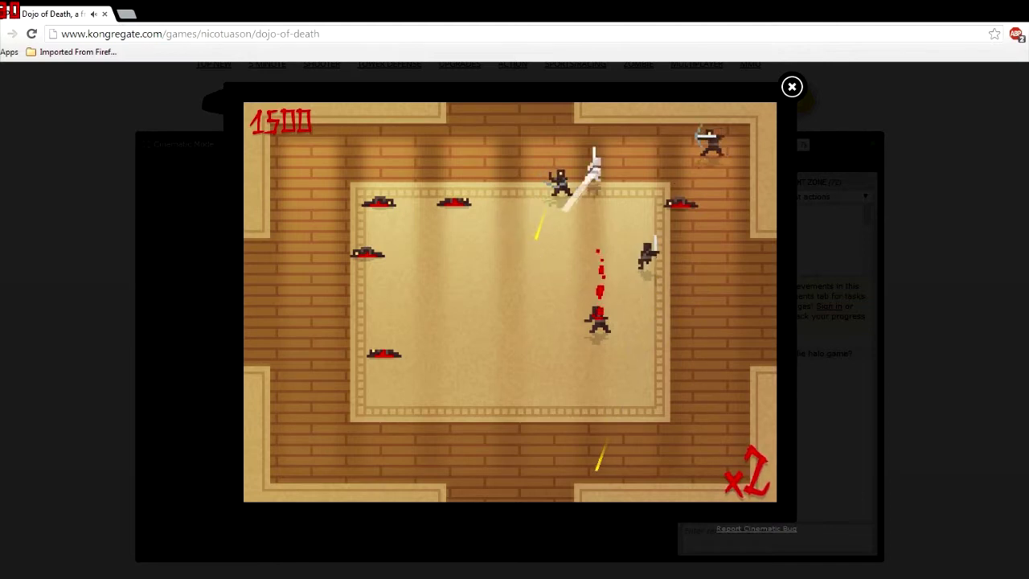
click(562, 177)
click(708, 153)
click(603, 193)
click(562, 185)
click(523, 176)
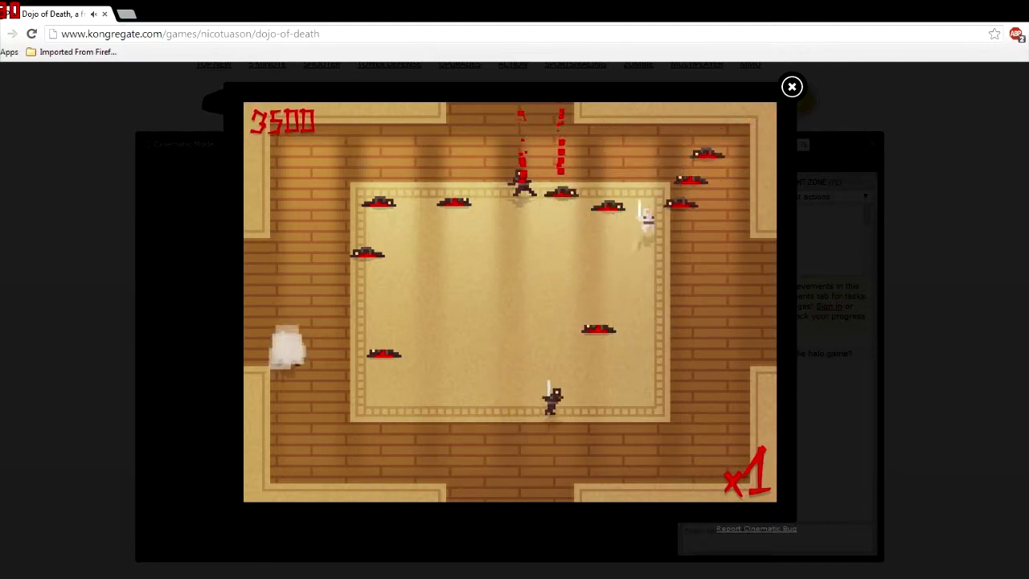
Keep dashing through left-side enemies until dying with 19 kills and 5800 points
click(555, 491)
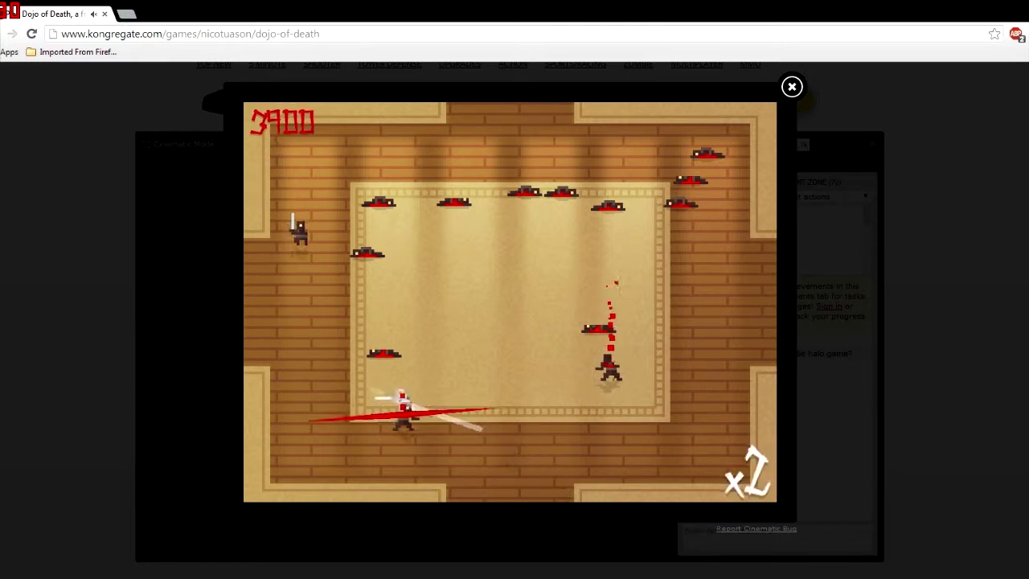
click(297, 241)
click(401, 417)
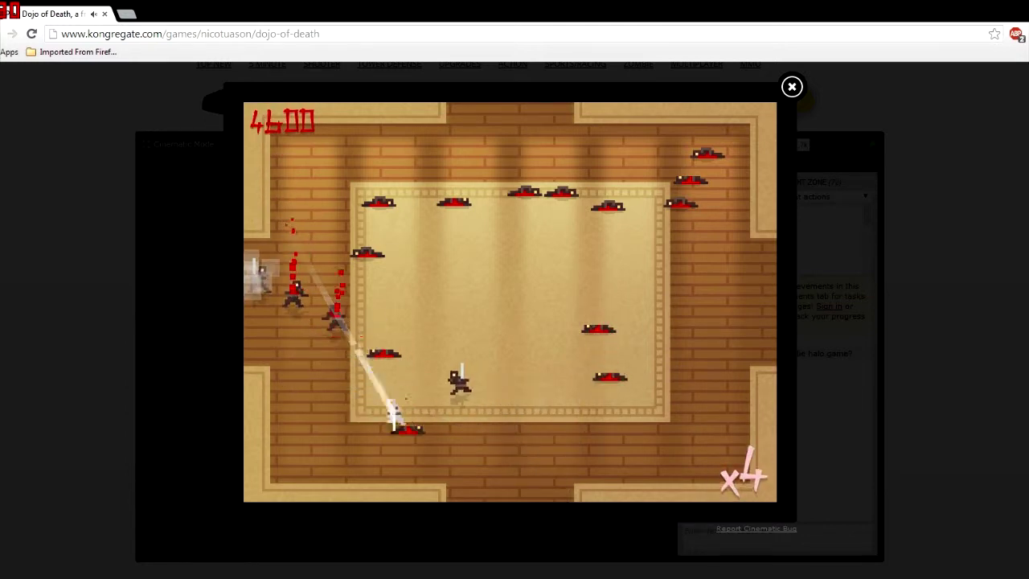
click(458, 450)
click(378, 305)
click(301, 160)
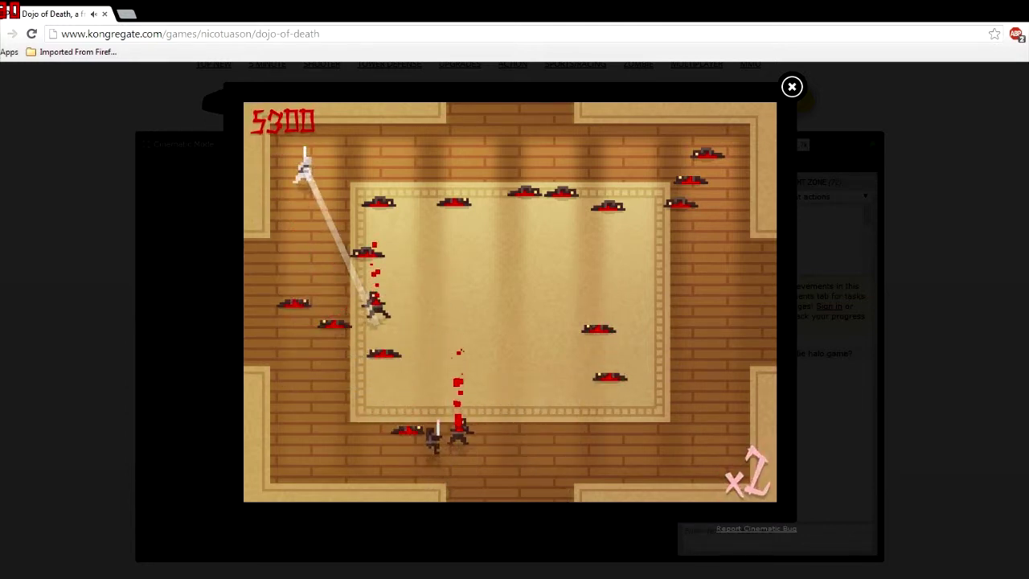
click(378, 322)
click(418, 370)
click(382, 233)
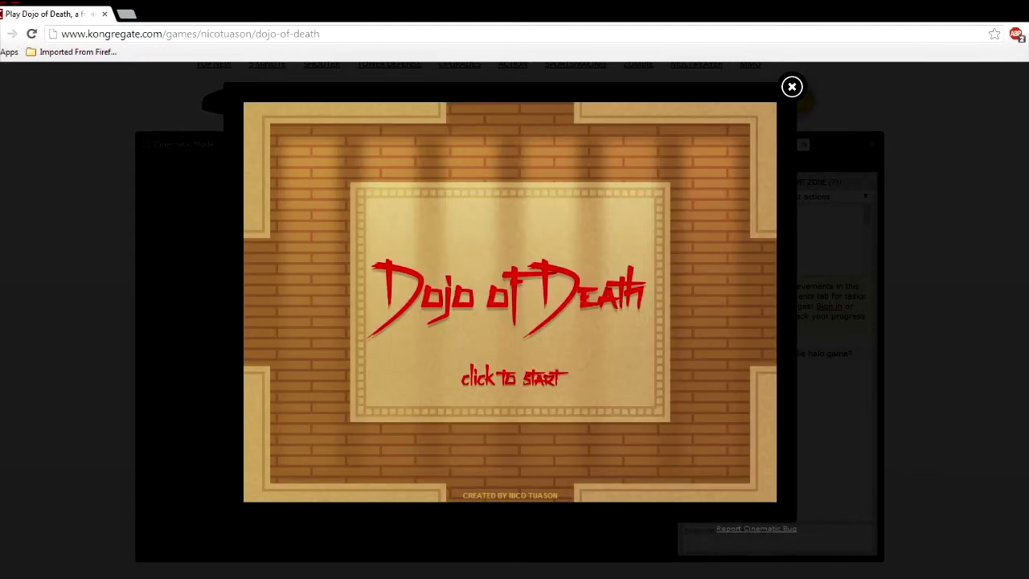
Start a new round and dash through enemies on the left and bottom of the arena
click(510, 305)
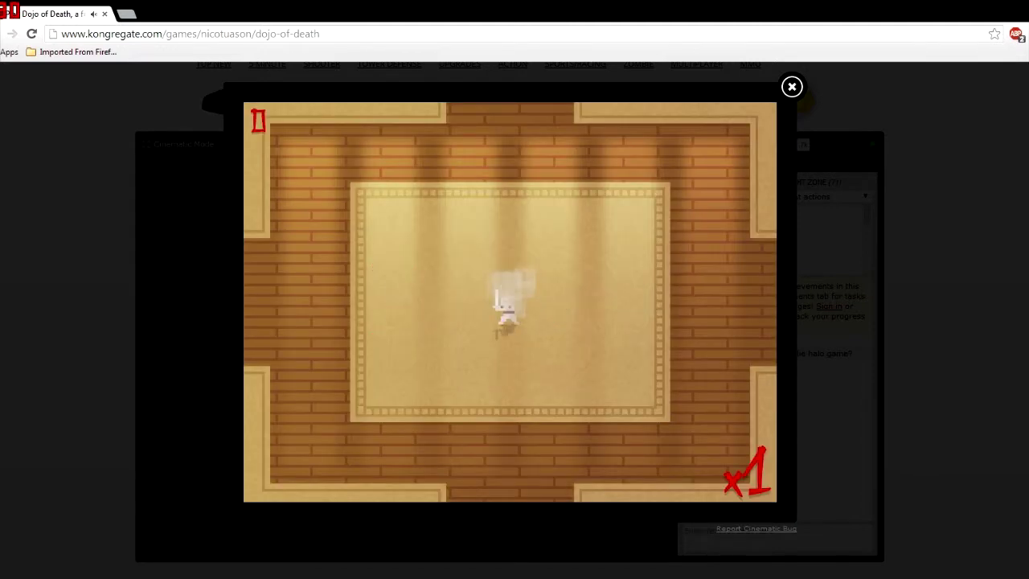
click(333, 128)
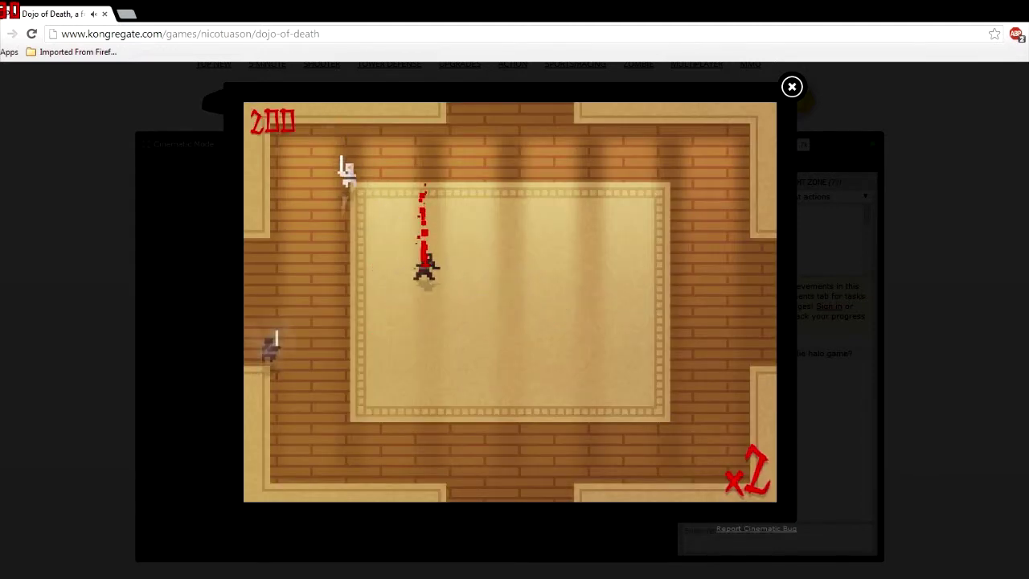
click(273, 346)
click(370, 479)
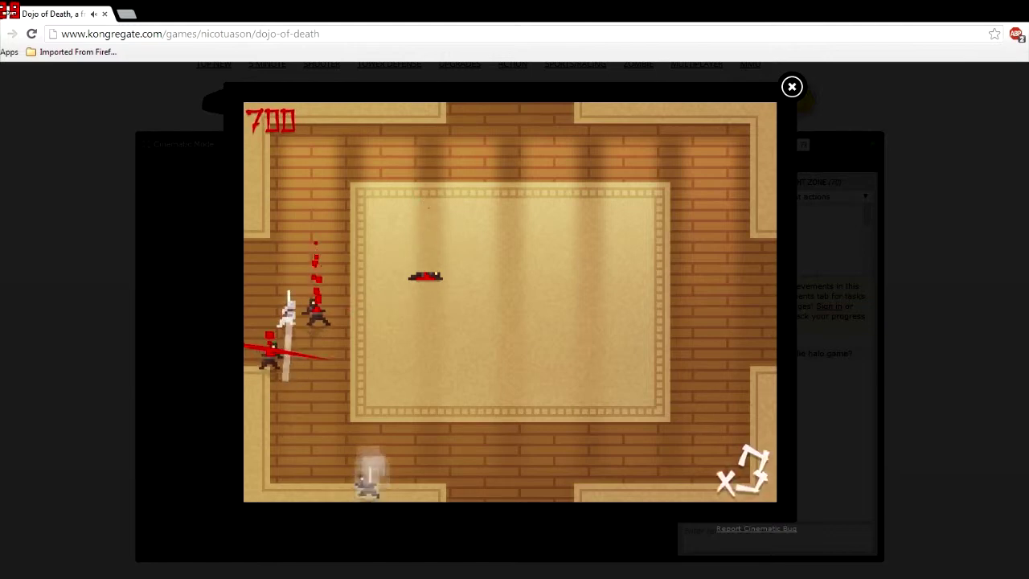
click(325, 458)
click(535, 426)
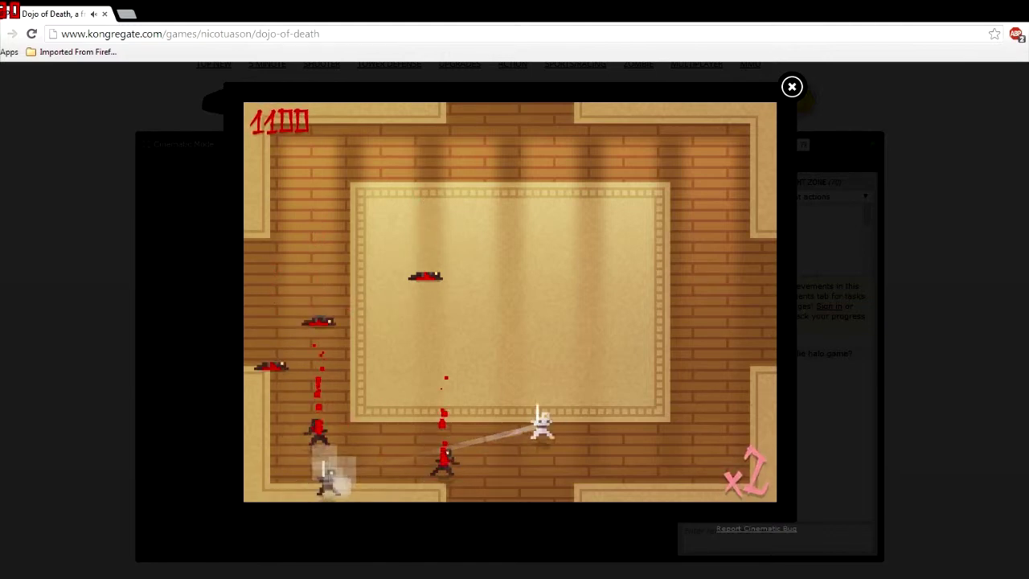
click(442, 470)
click(514, 373)
click(314, 434)
click(595, 305)
Dash back and forth between the left wall and arena centre, chaining kills
click(655, 173)
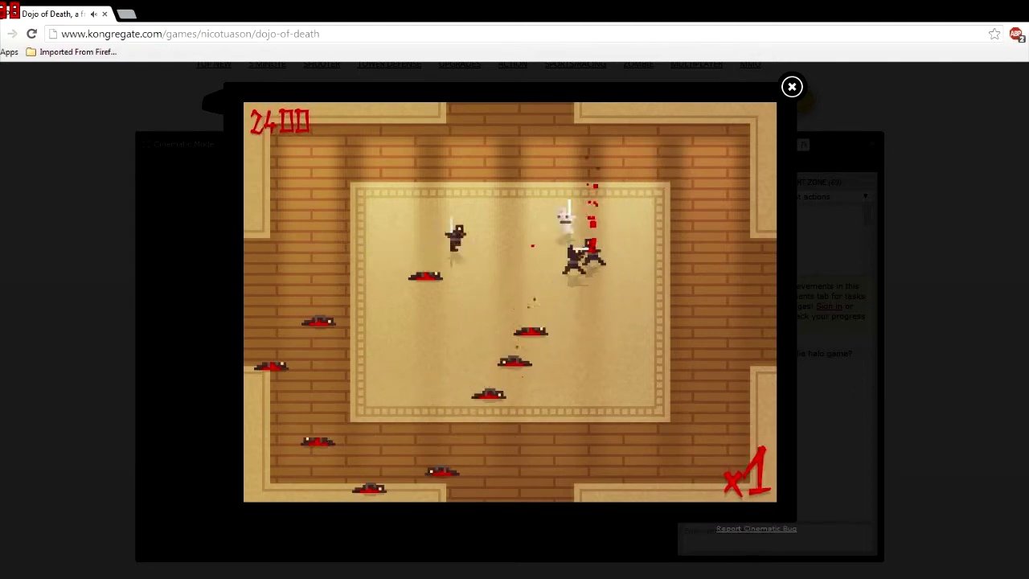
click(261, 305)
click(610, 269)
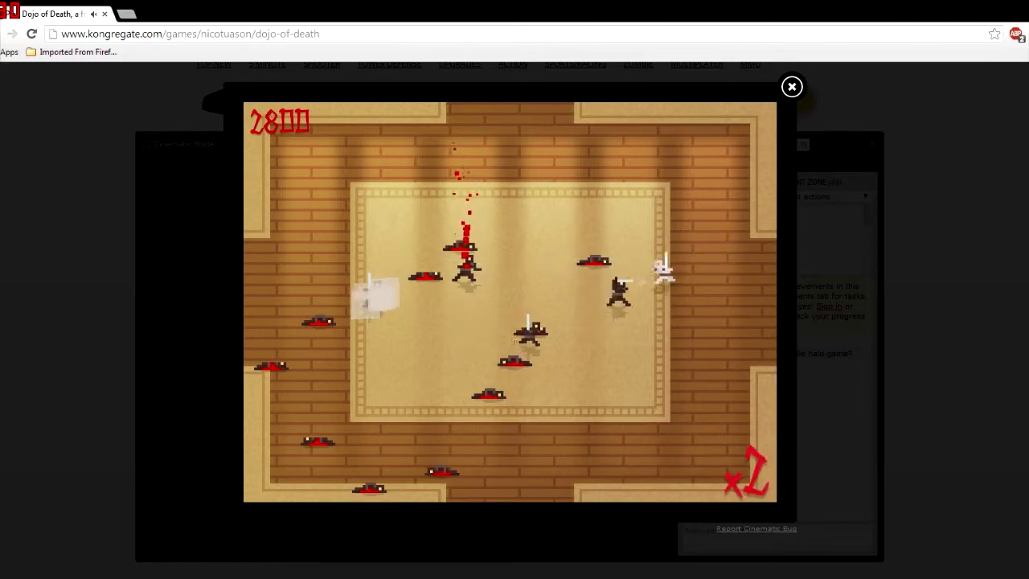
click(462, 353)
click(277, 270)
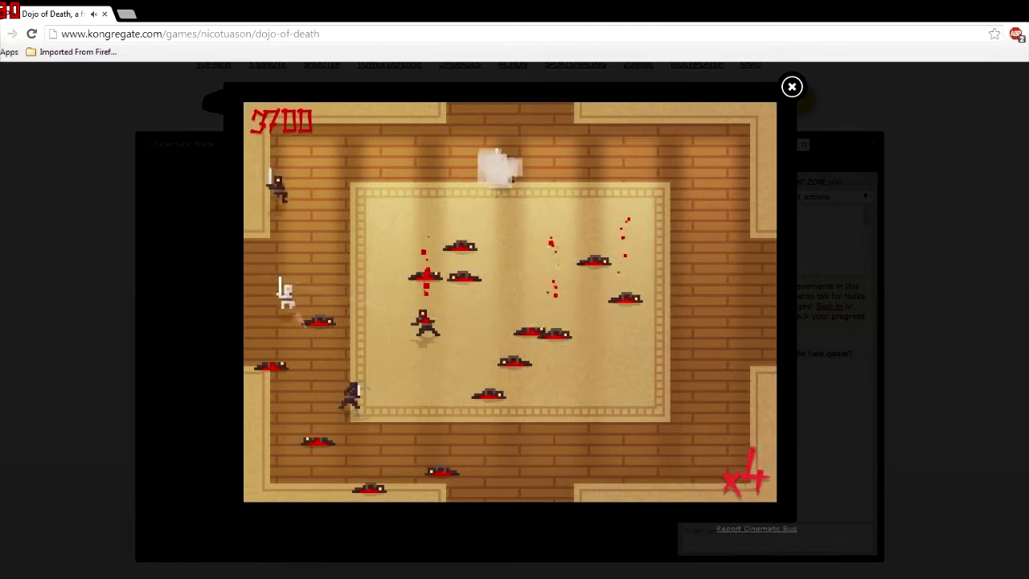
click(474, 482)
click(265, 217)
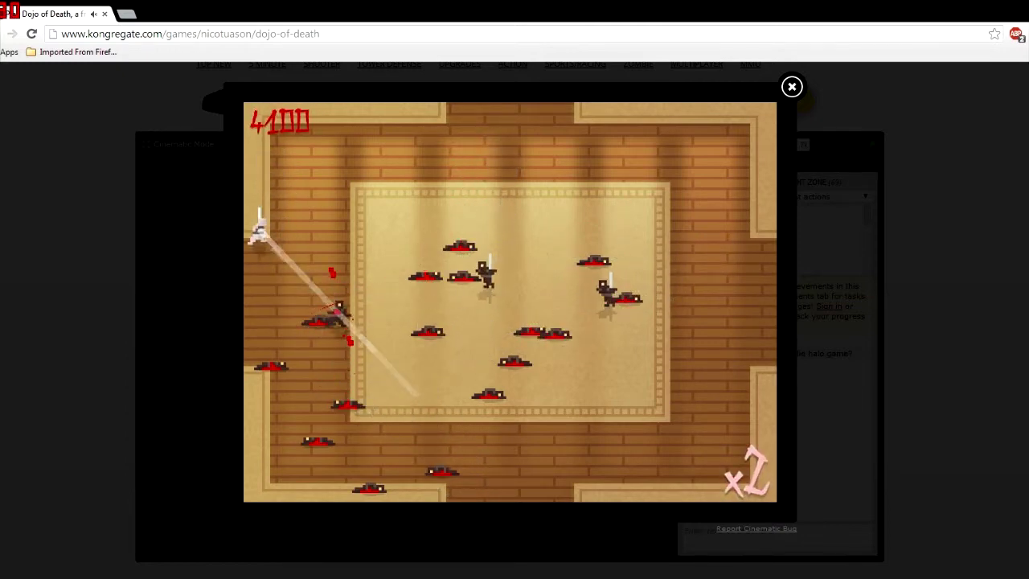
click(474, 281)
click(257, 346)
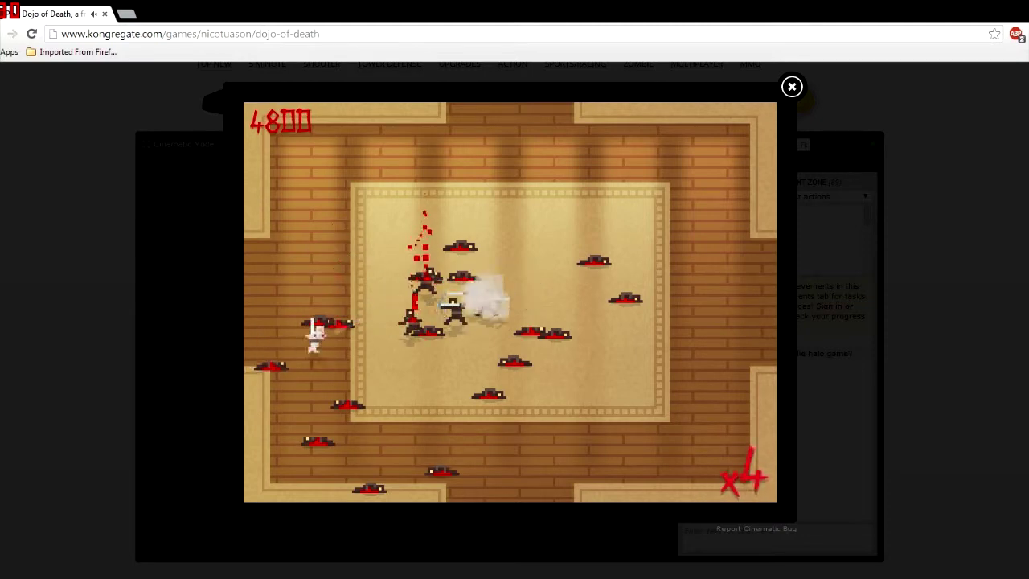
click(482, 289)
Keep slashing until dying with 31 kills, 8000 points and best combo x4
click(386, 450)
click(329, 482)
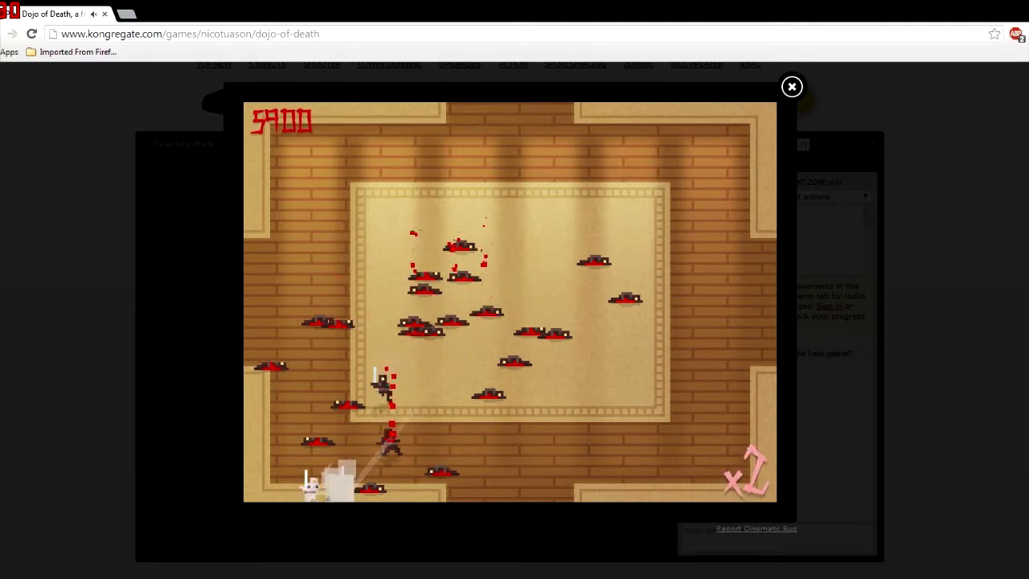
click(454, 374)
click(450, 370)
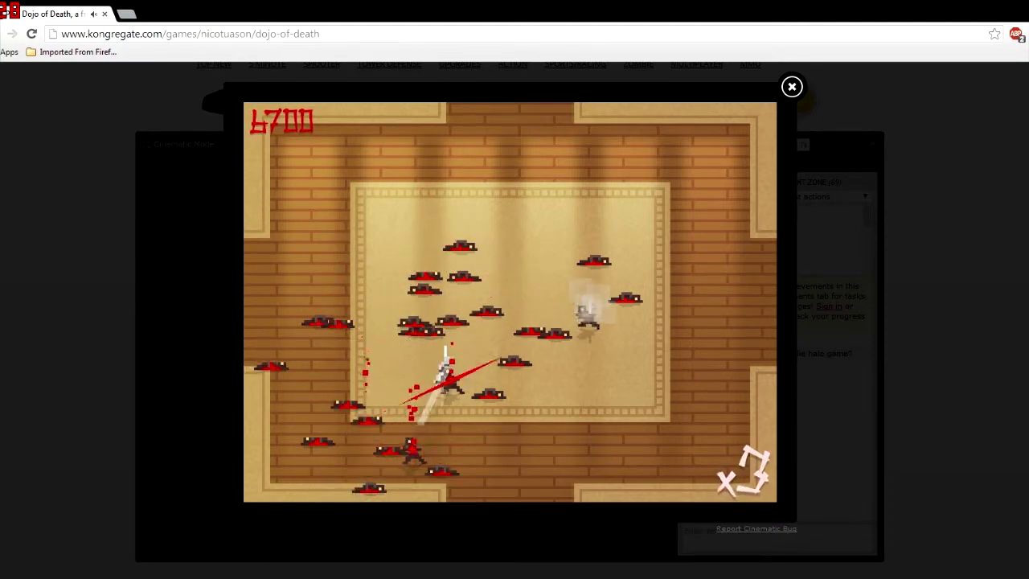
click(518, 168)
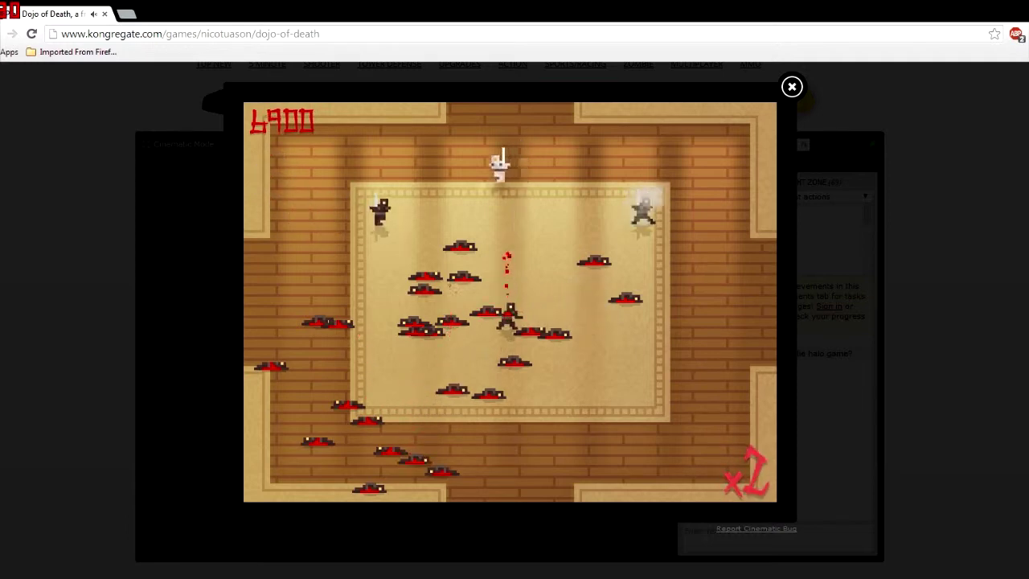
click(346, 278)
click(417, 144)
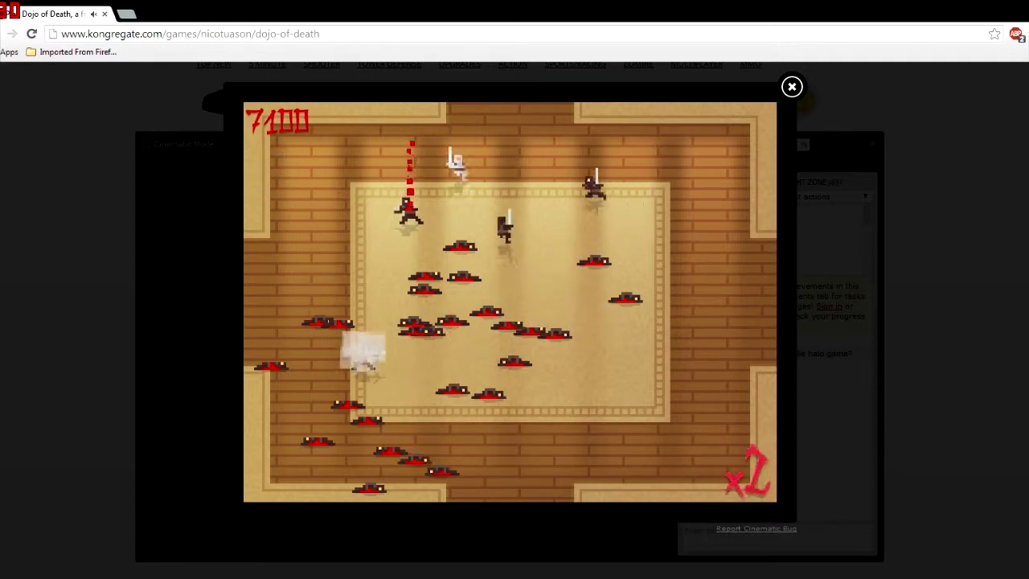
click(522, 289)
click(595, 201)
click(478, 265)
click(362, 354)
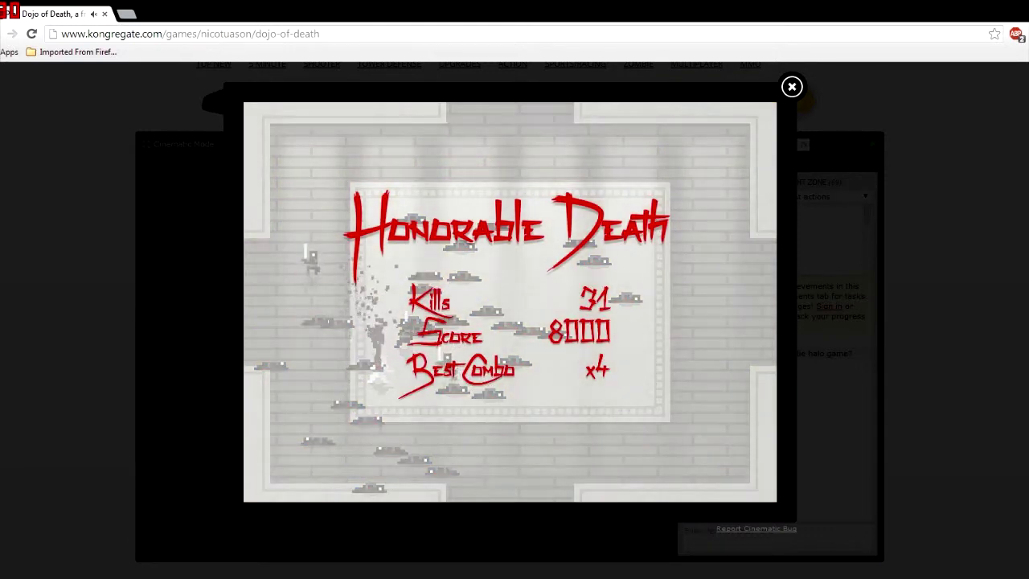
Return to the title, start a round, and dash through the top and top-right enemies
click(510, 302)
click(510, 302)
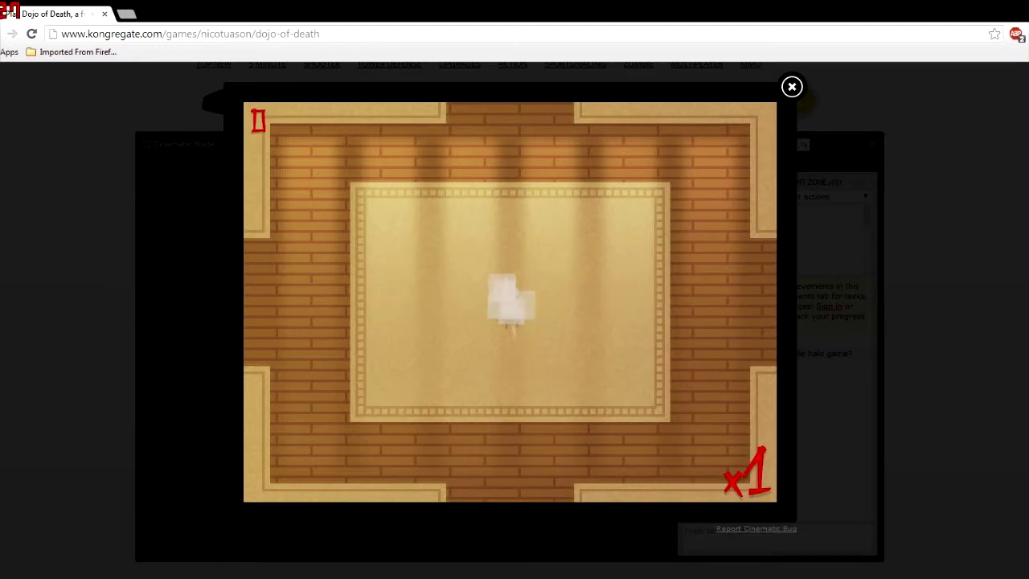
click(474, 112)
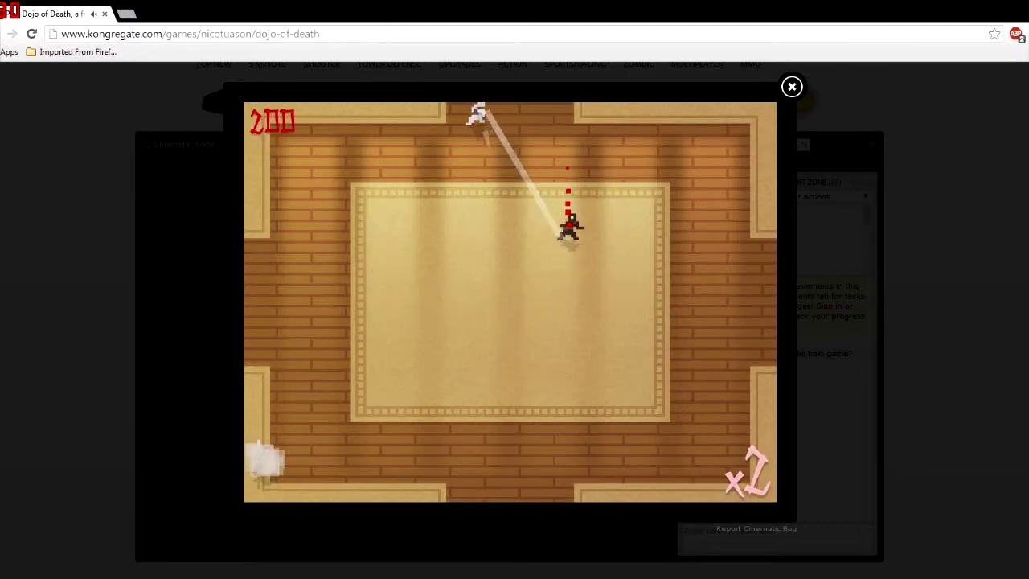
click(345, 410)
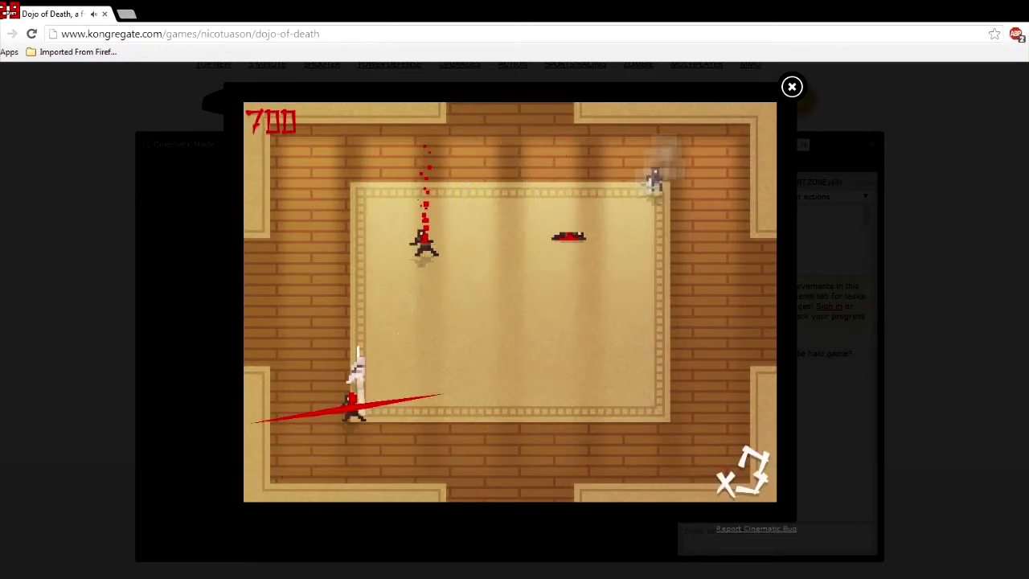
click(434, 290)
click(591, 225)
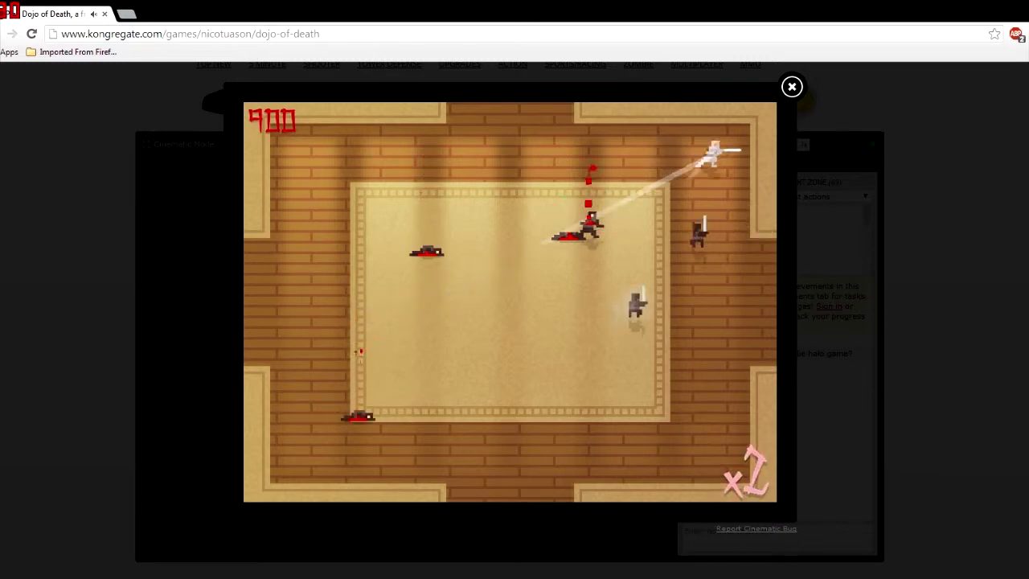
click(658, 265)
click(703, 213)
click(514, 141)
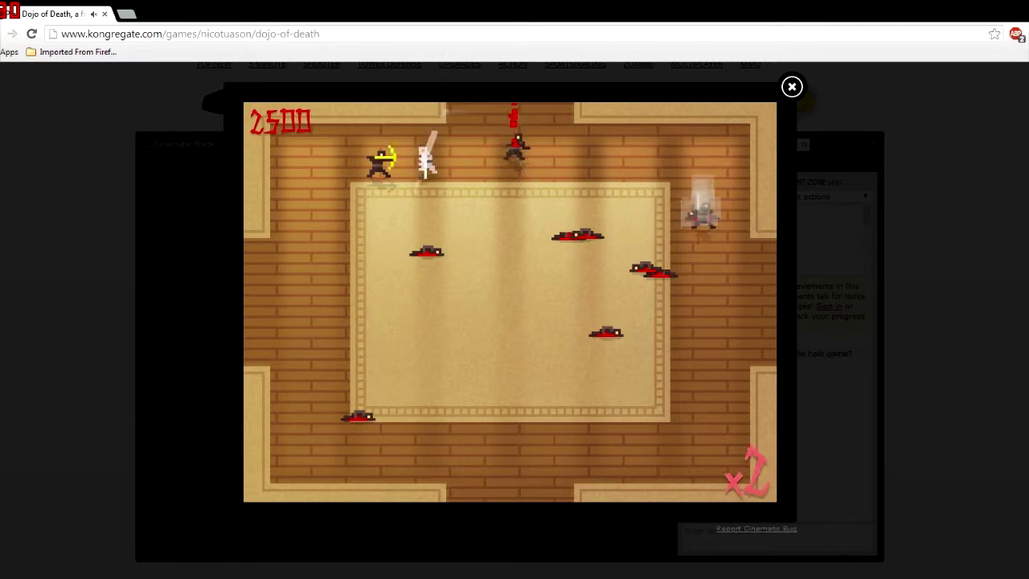
Dodge attackers, kill the archer, and chain a big combo across the mat
click(378, 265)
click(378, 120)
click(748, 164)
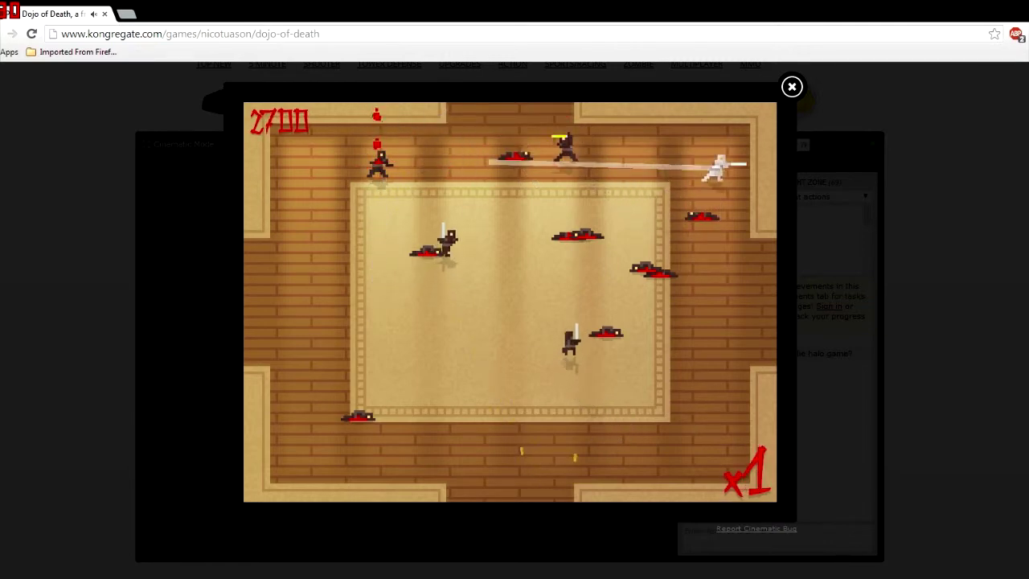
click(523, 237)
click(413, 337)
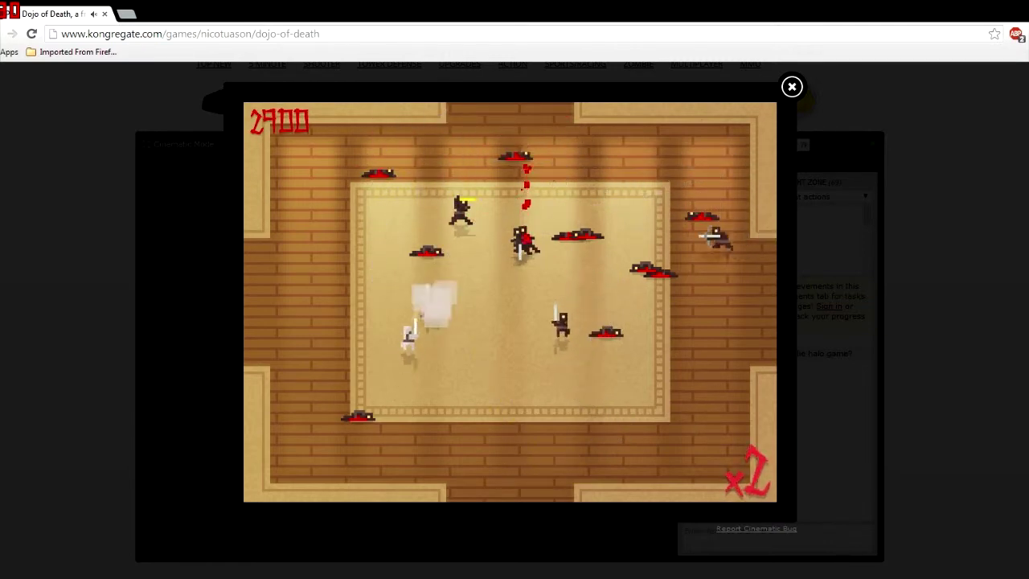
click(454, 229)
click(514, 241)
click(434, 322)
click(747, 192)
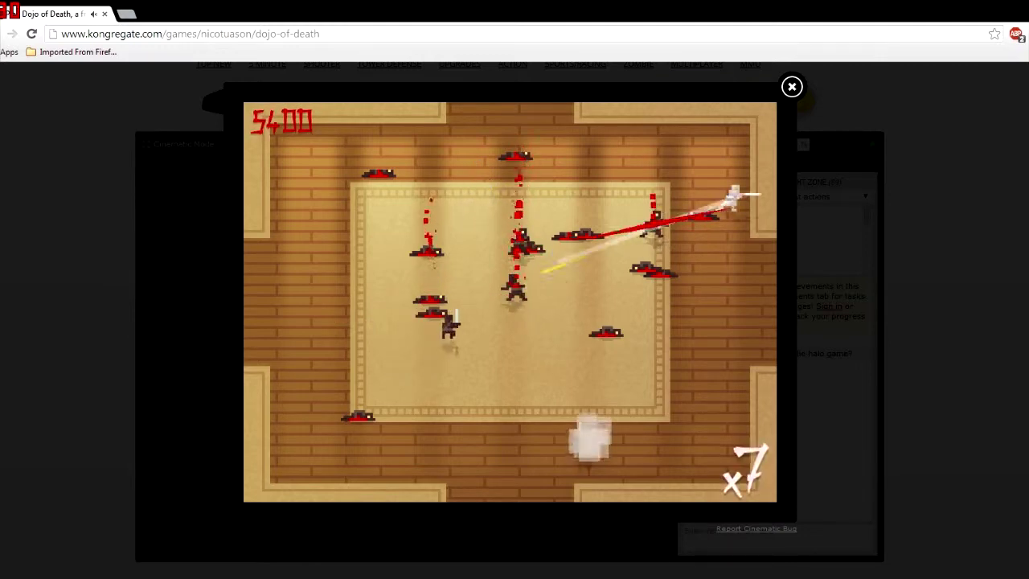
click(659, 233)
click(530, 257)
Build a new combo slashing through enemies around the bottom-left and centre
click(317, 397)
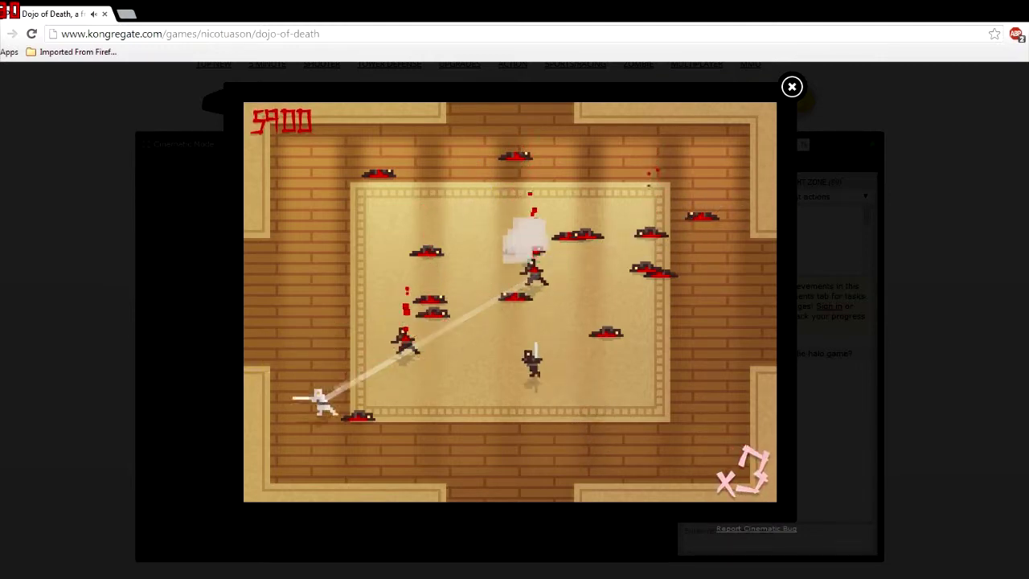
click(498, 361)
click(406, 426)
click(426, 386)
click(514, 298)
click(699, 241)
click(659, 265)
click(482, 378)
click(345, 482)
click(563, 353)
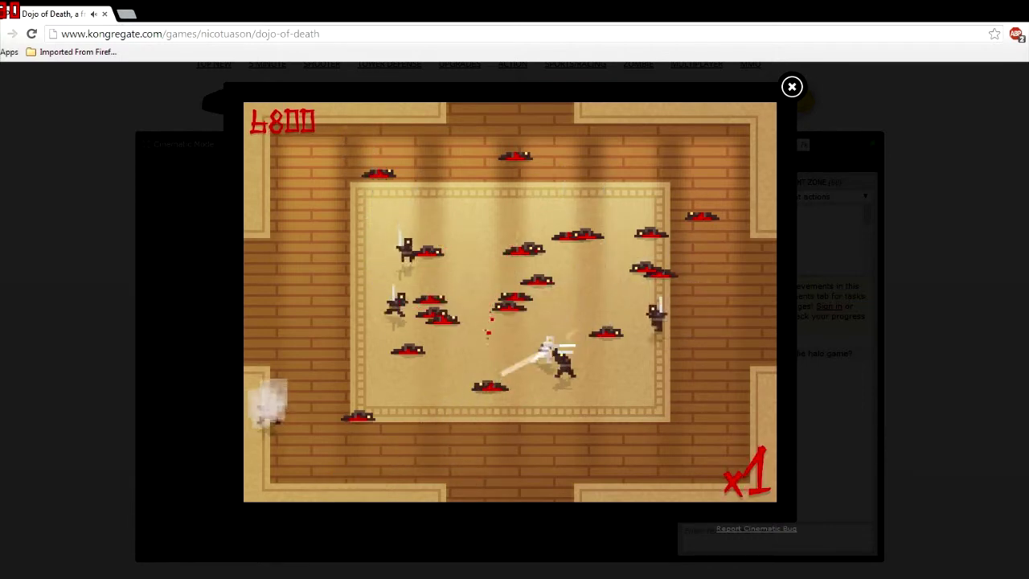
Keep chaining kills across the mat until the round ends
click(747, 242)
click(659, 305)
click(514, 346)
click(346, 121)
click(522, 306)
click(434, 233)
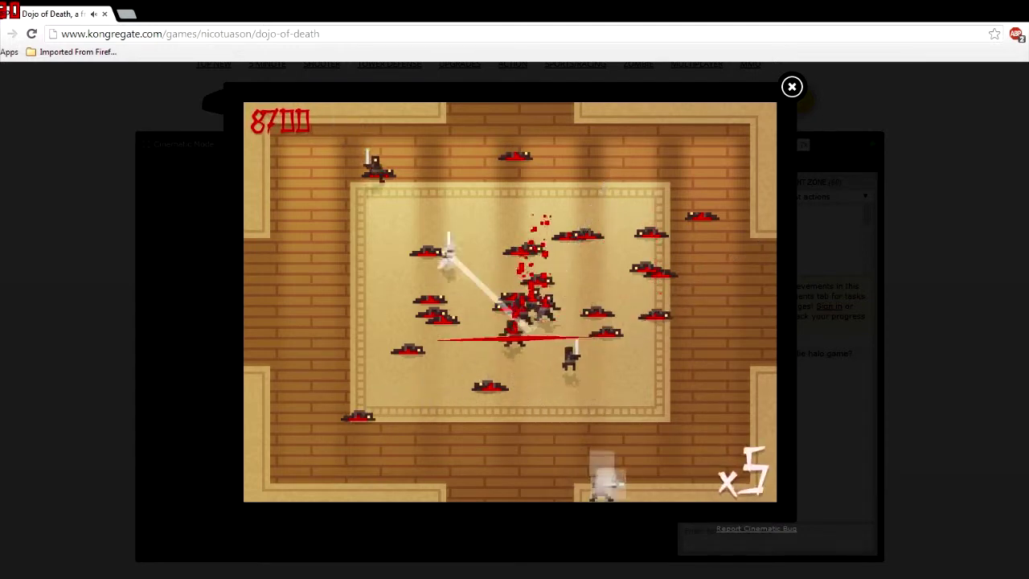
click(377, 177)
click(402, 377)
click(643, 233)
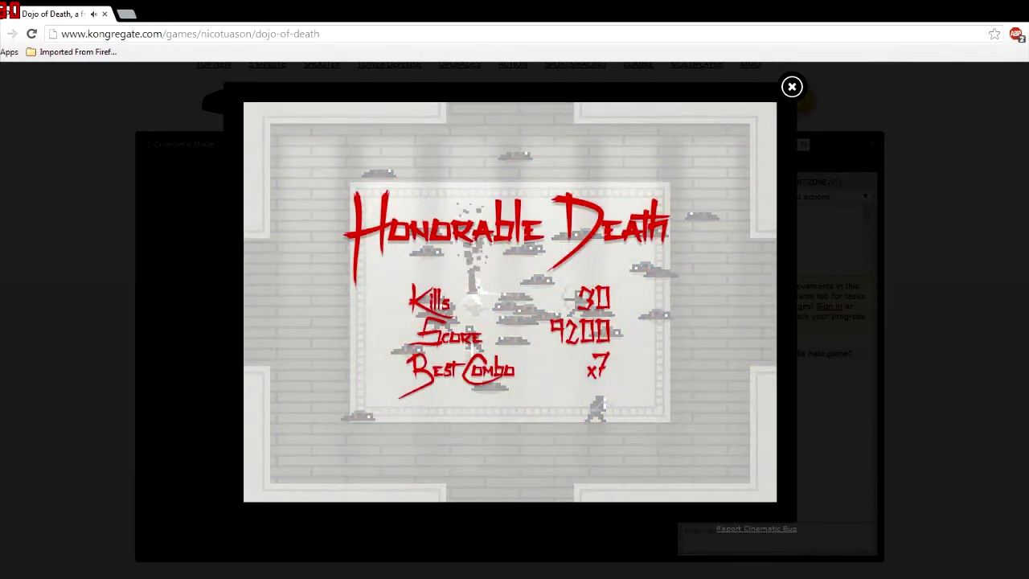
Begin a new round and dash through four enemies before dying
click(511, 301)
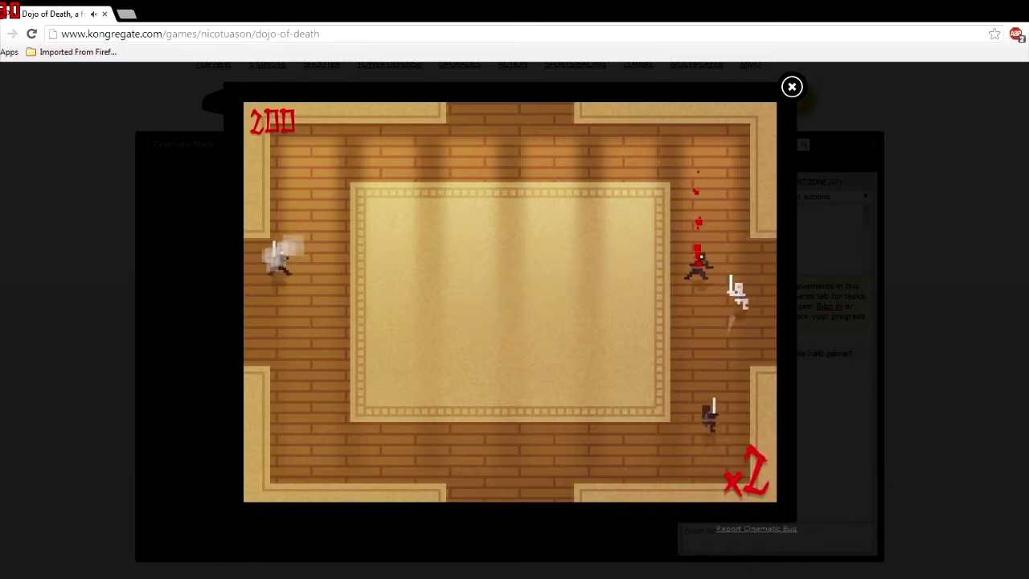
click(707, 414)
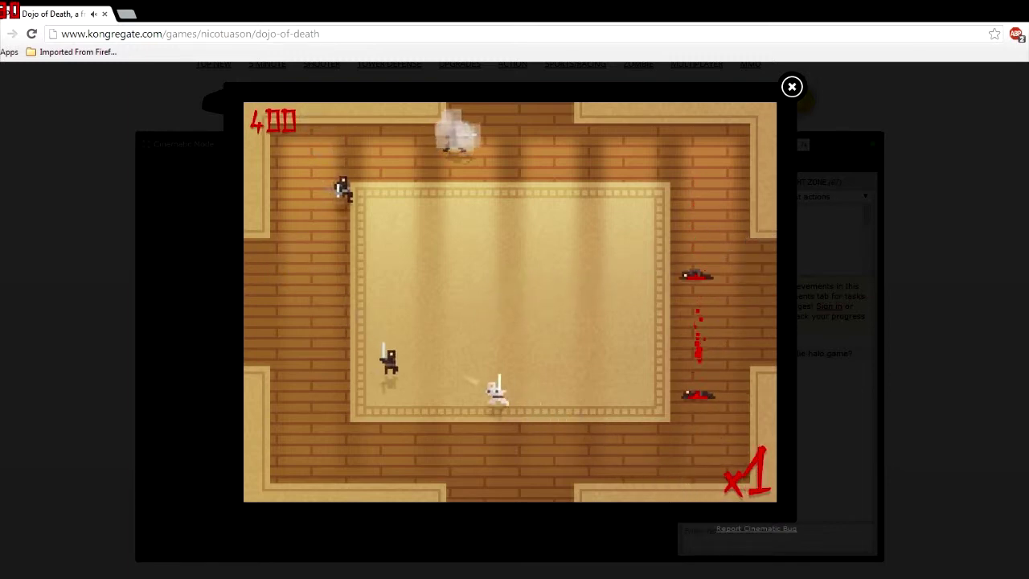
click(366, 341)
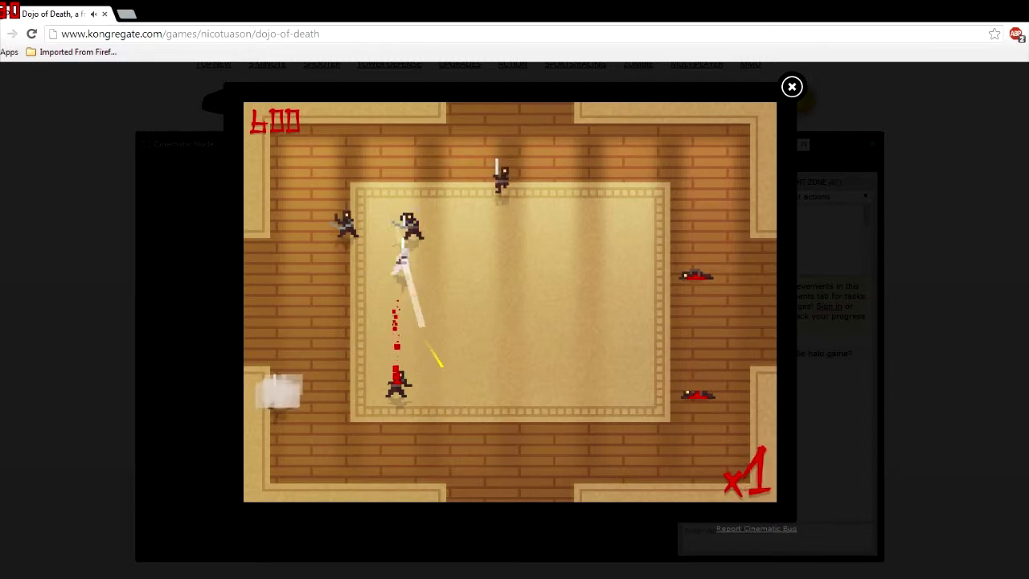
click(414, 225)
click(338, 374)
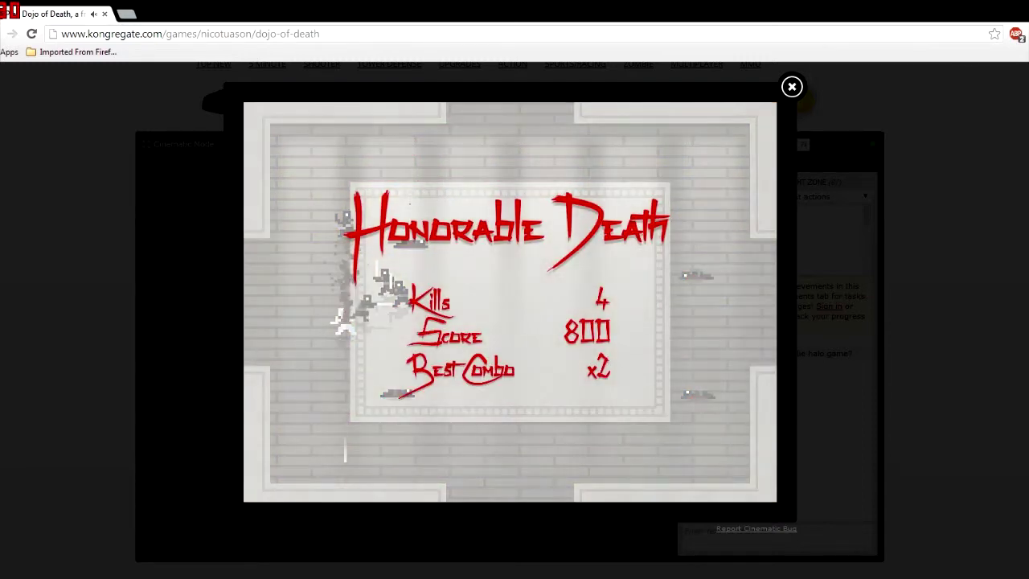
Play one more round around the centre, dying with 3 kills and 600 points
click(510, 301)
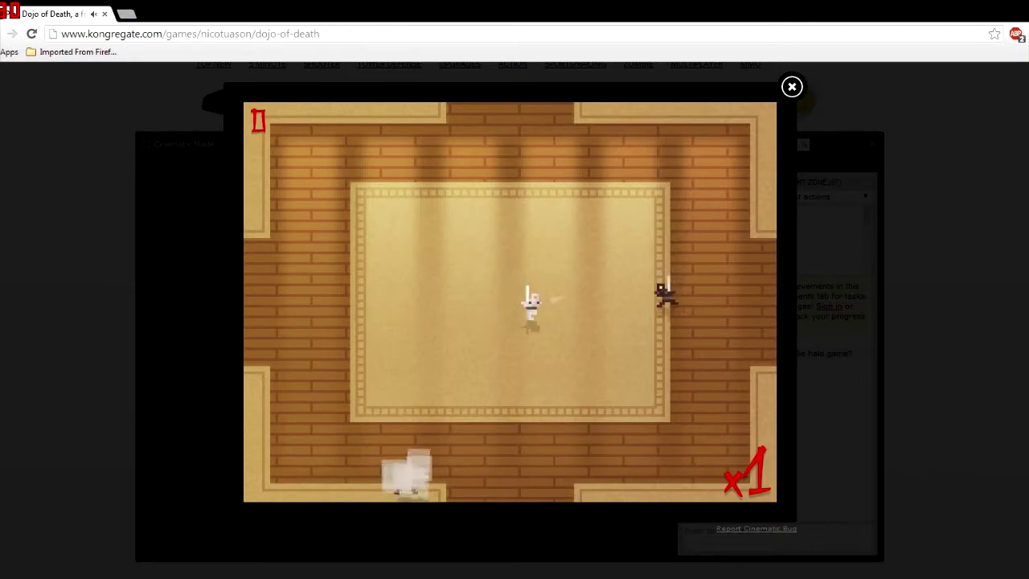
click(675, 289)
click(760, 405)
click(498, 302)
click(358, 430)
click(547, 302)
click(437, 345)
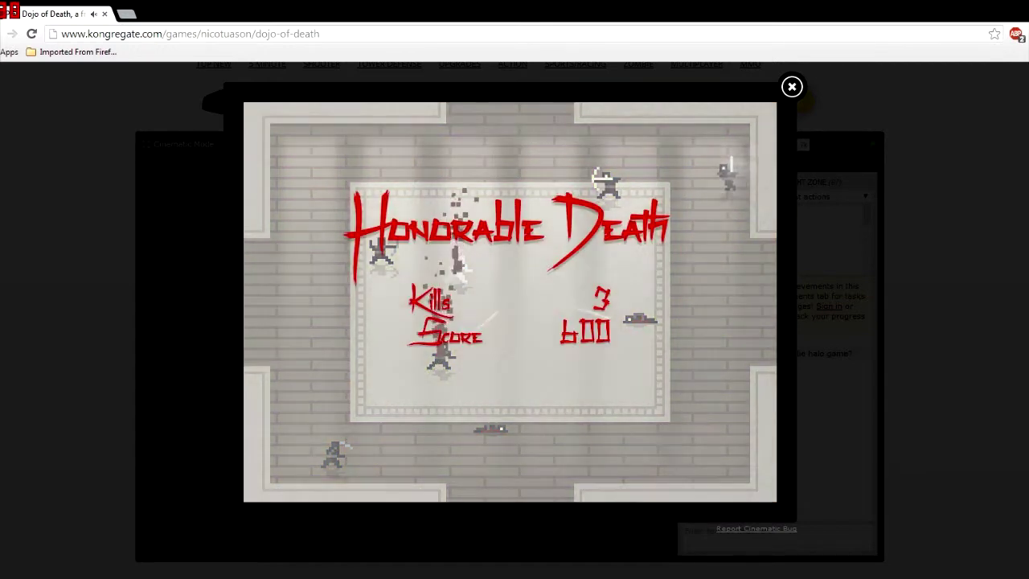
Return to the title, start a round, and chain kills toward the lower right before dying
click(509, 302)
click(509, 302)
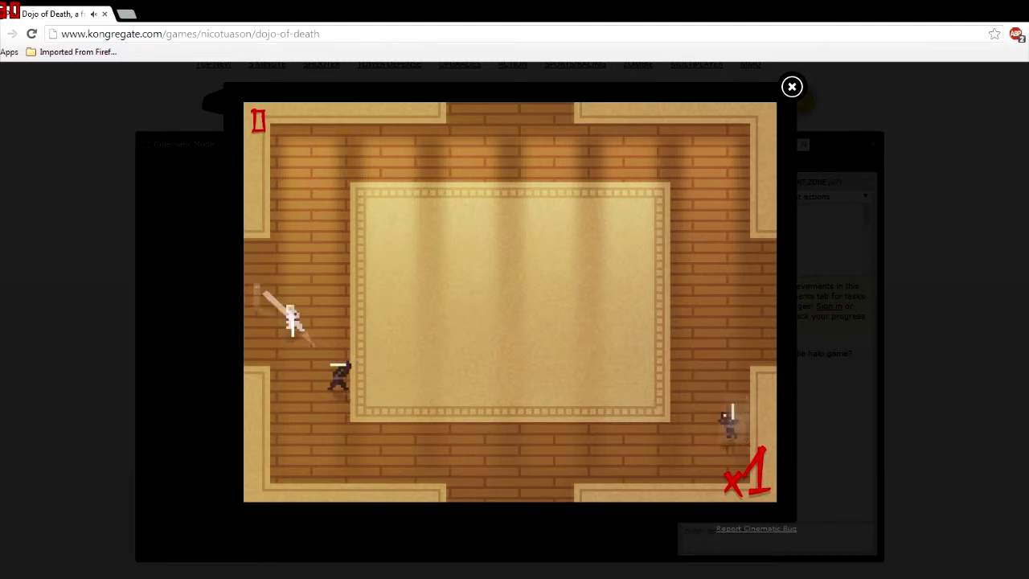
click(635, 442)
click(611, 338)
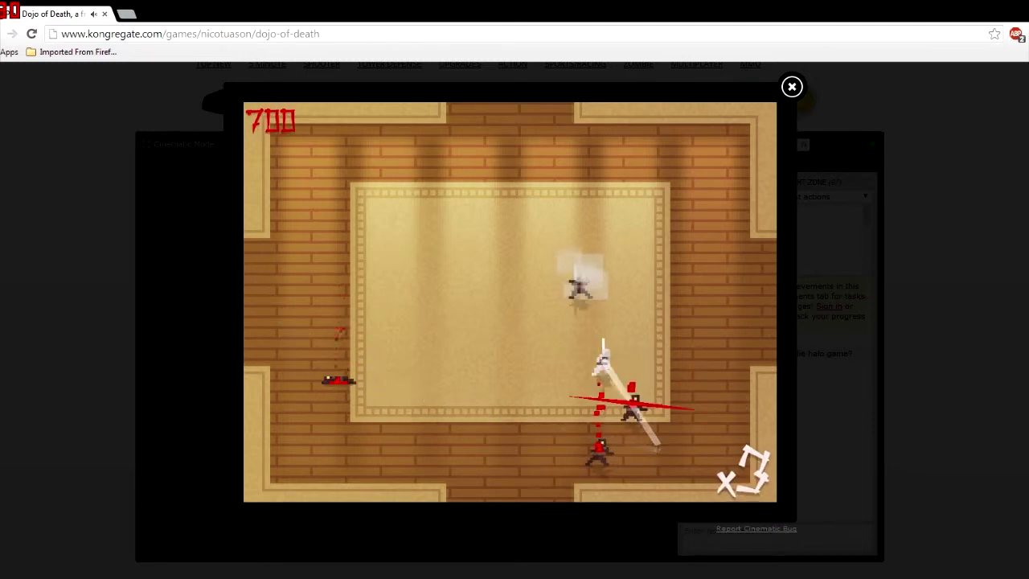
click(764, 434)
click(627, 330)
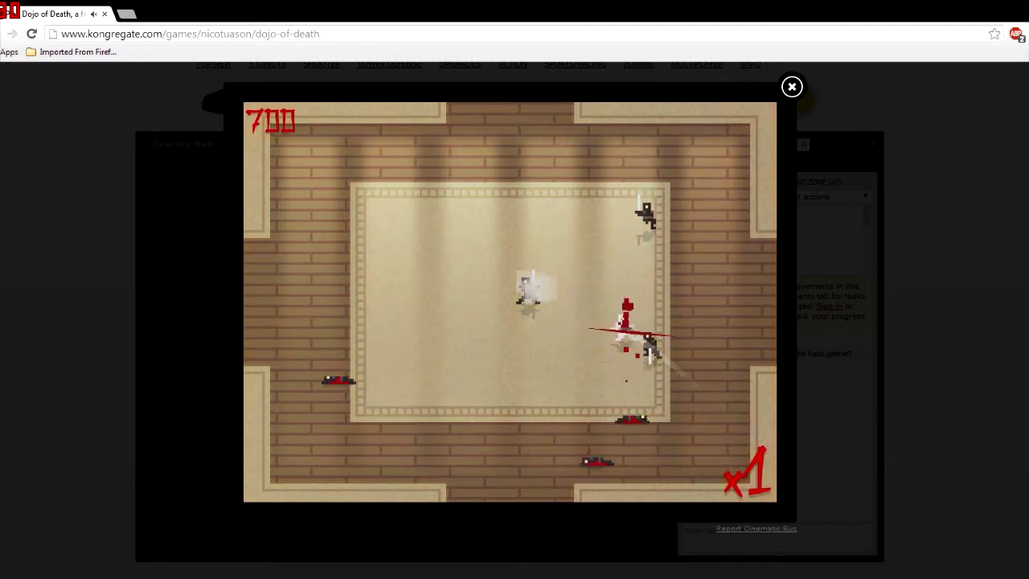
Start another round and dash through enemies on the left and mat centre
click(509, 301)
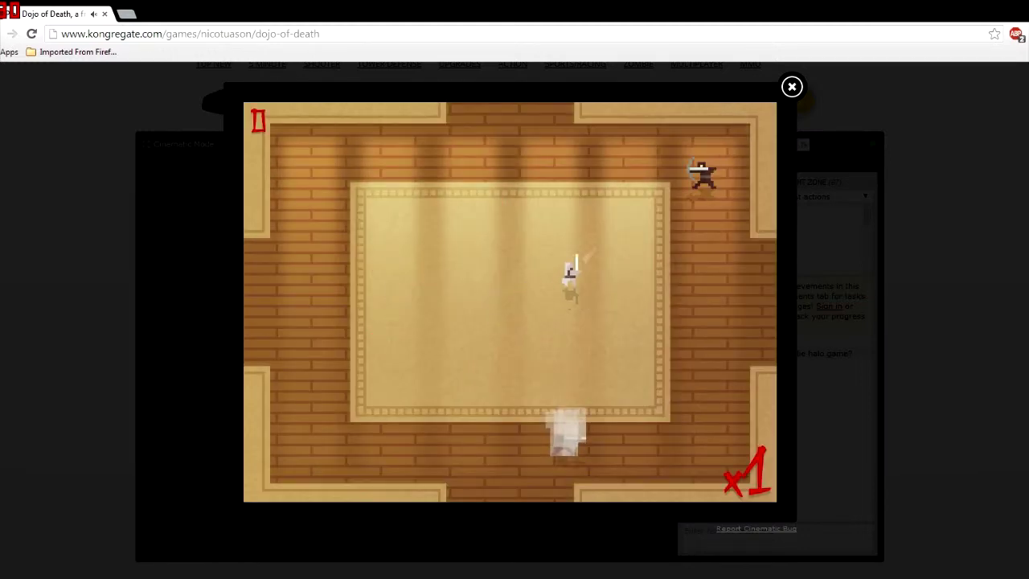
click(700, 173)
click(301, 318)
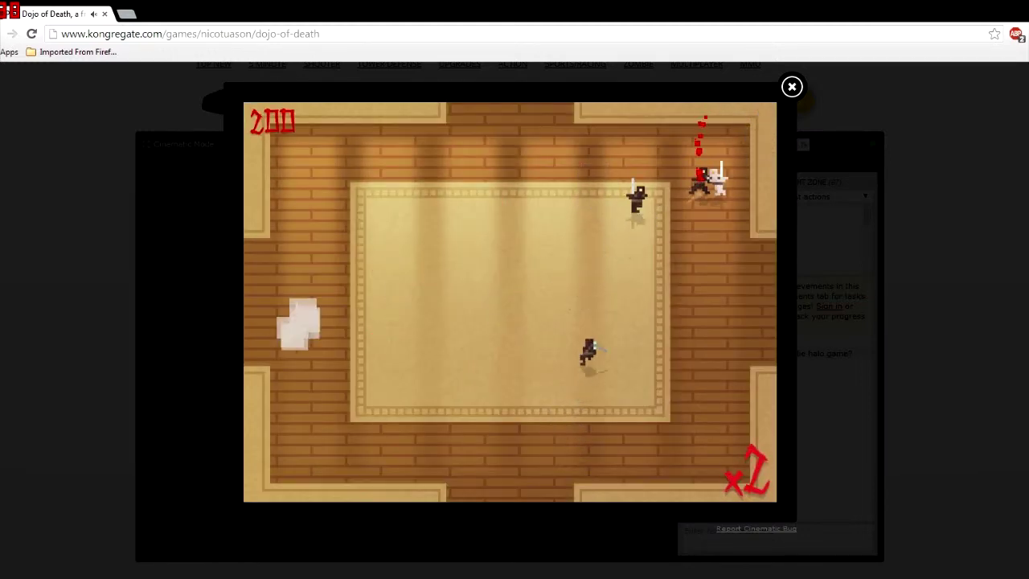
click(599, 342)
click(386, 318)
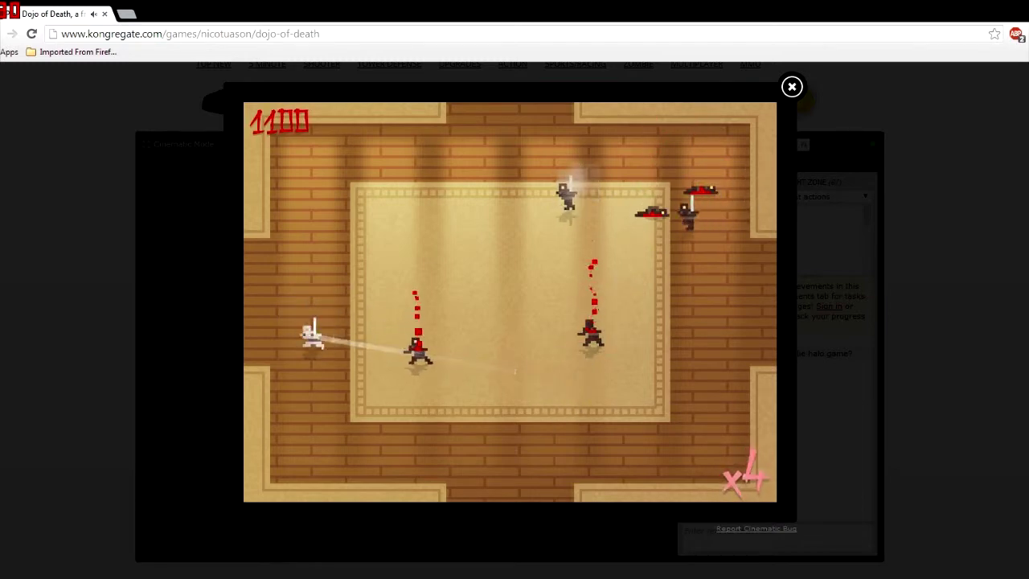
click(474, 217)
click(518, 157)
click(647, 366)
click(595, 262)
Chain kills among the enemies near the top centre, then strike the lower left
click(535, 157)
click(499, 140)
click(554, 185)
click(571, 289)
click(585, 326)
click(345, 402)
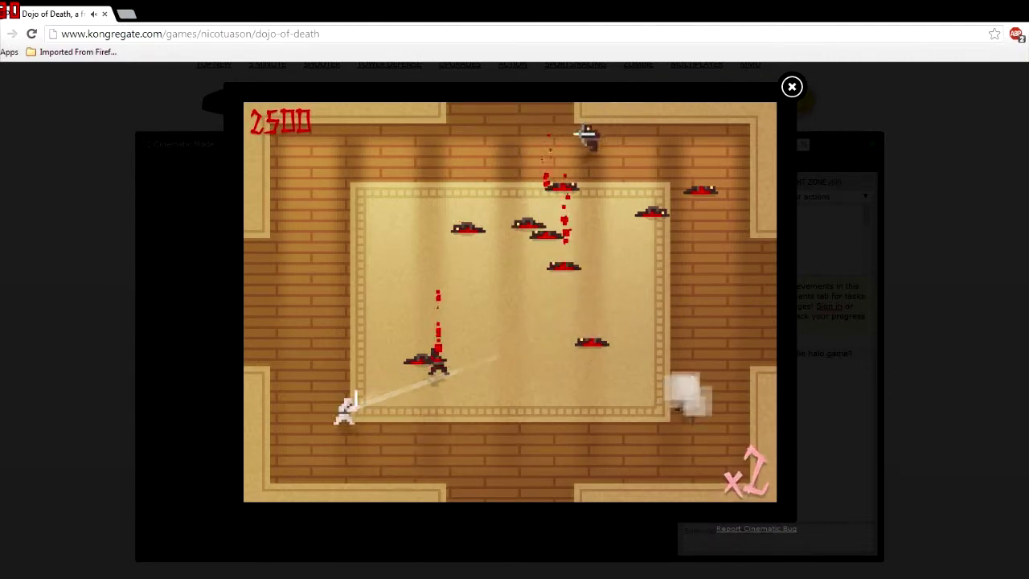
Keep dashing through enemies until dying with 15 kills, 3800 points, best combo x4
click(514, 173)
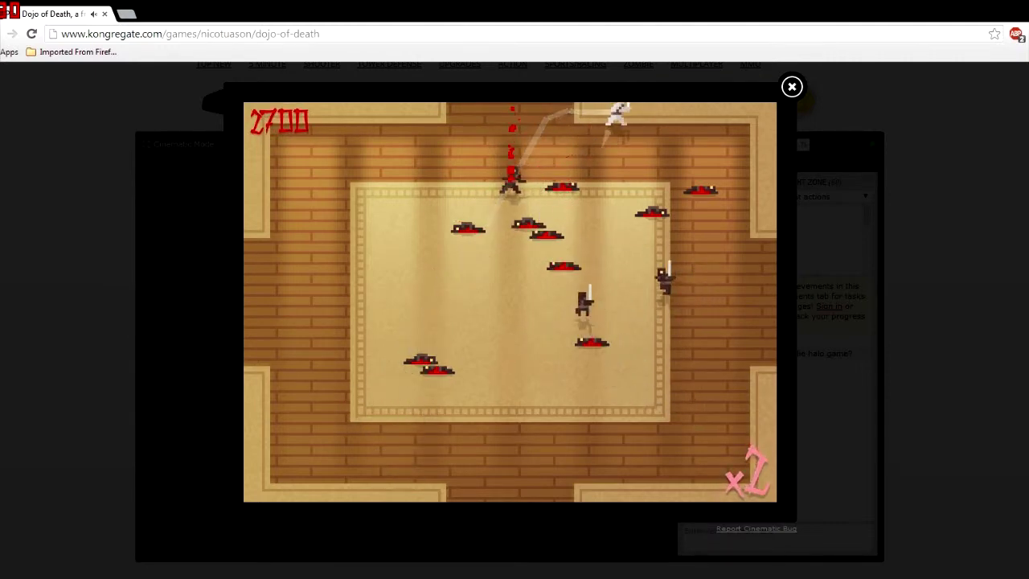
click(611, 337)
click(578, 233)
click(764, 193)
click(691, 233)
click(546, 333)
click(579, 378)
click(514, 209)
click(498, 330)
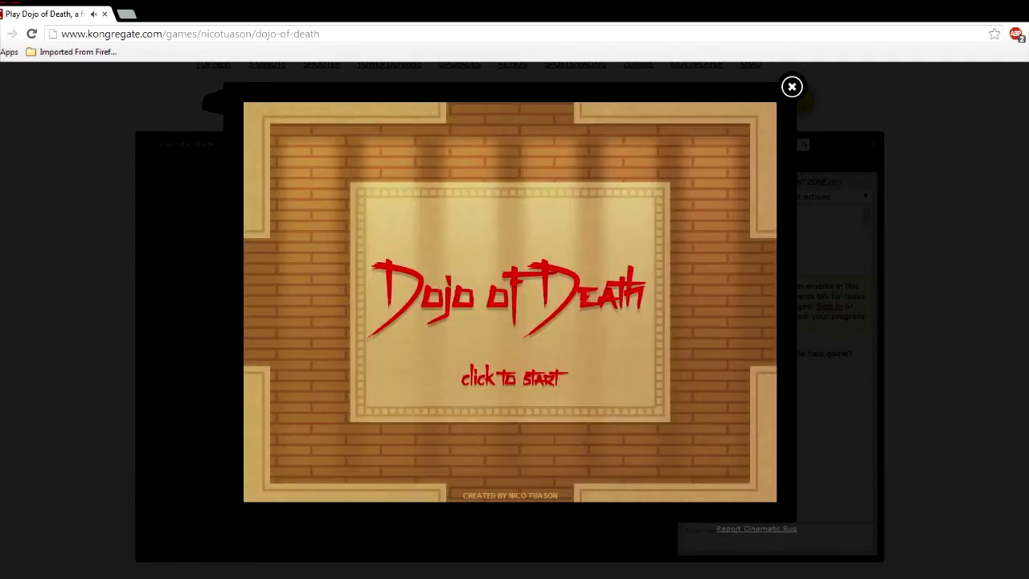
Start a new round and dash-kill enemies to the upper right and lower right
click(514, 378)
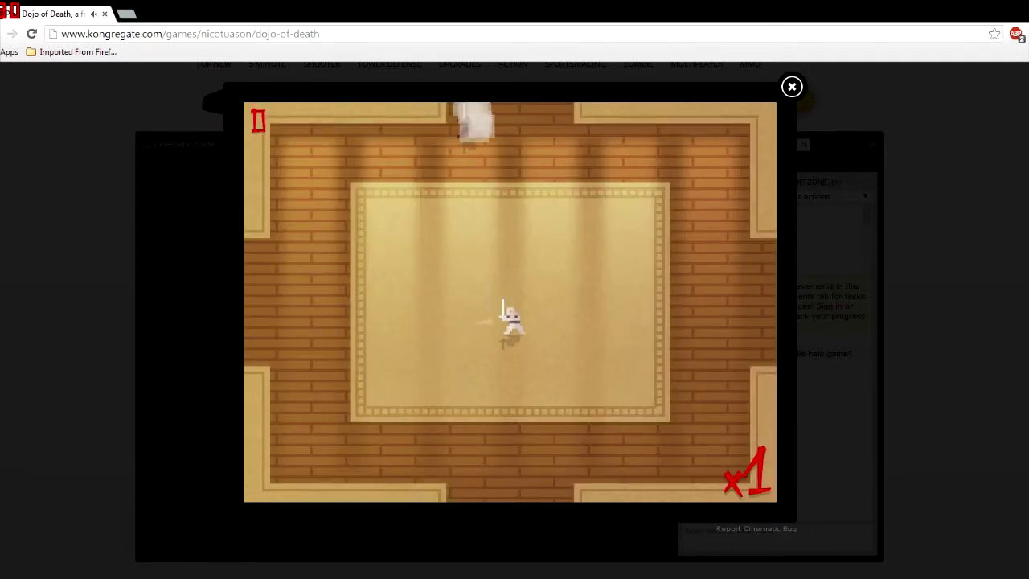
click(546, 129)
click(619, 133)
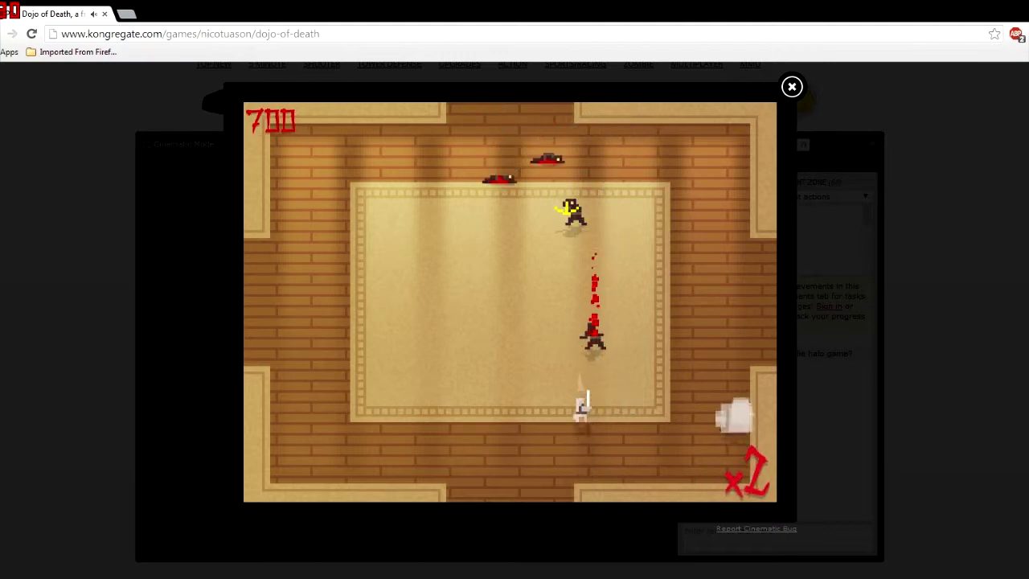
click(671, 390)
click(386, 354)
click(413, 193)
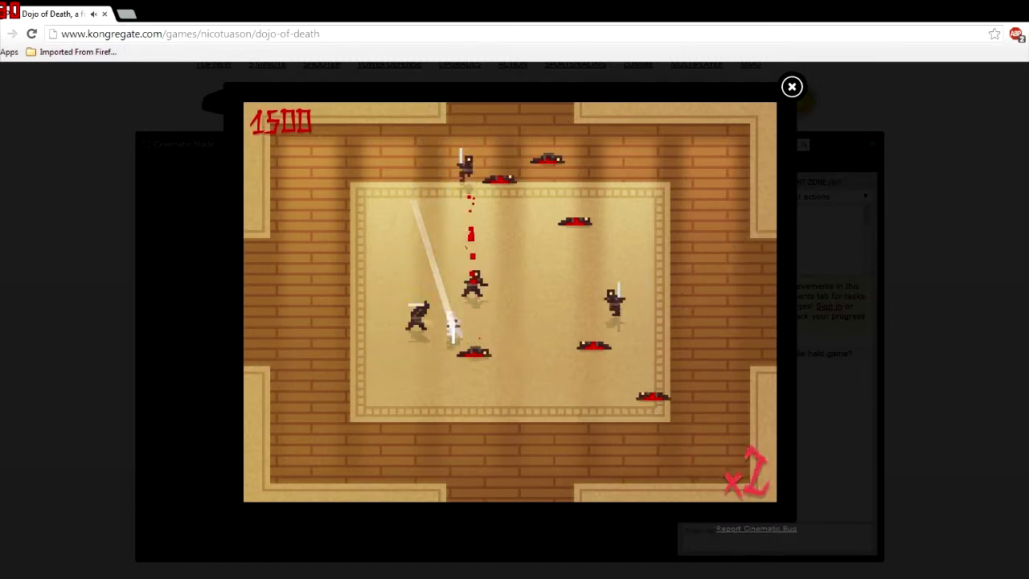
Chain rapid dash kills around the dojo to push the combo to x6
click(354, 341)
click(370, 221)
click(554, 189)
click(490, 349)
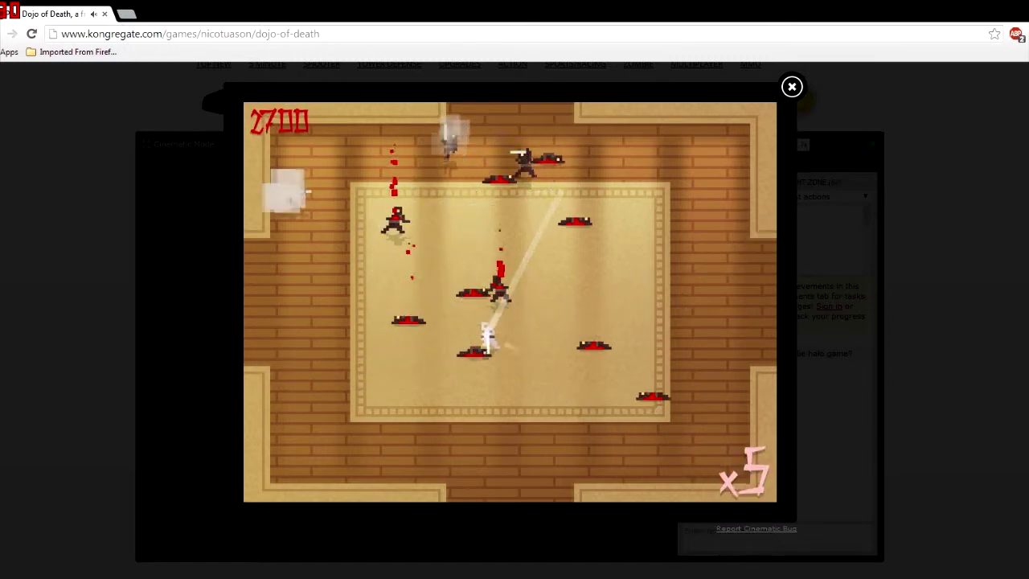
click(615, 333)
click(462, 113)
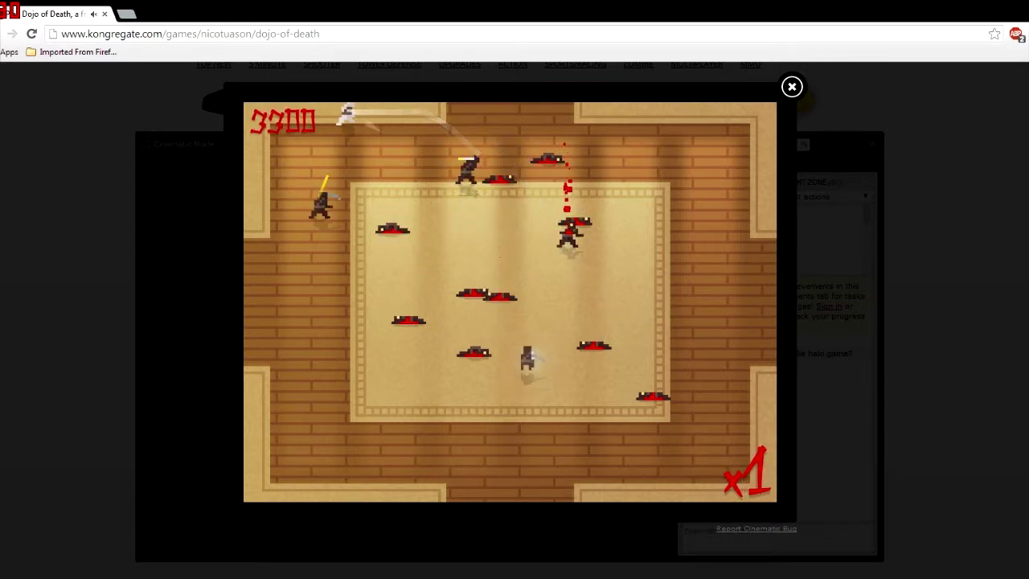
Cut down enemies on the left until death brings Honorable Death: 33 kills, 9300 points
click(643, 257)
click(337, 209)
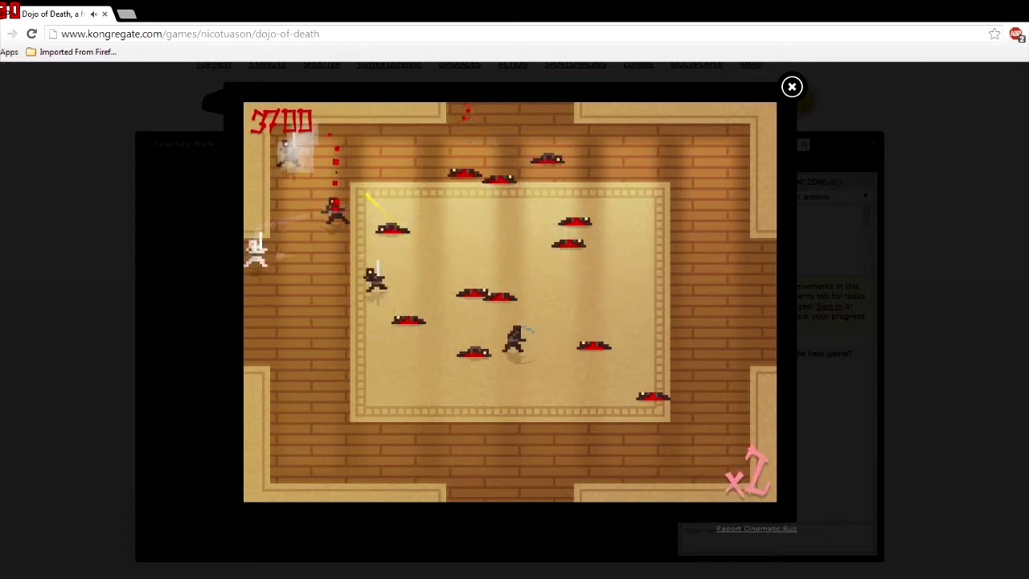
click(385, 225)
click(338, 217)
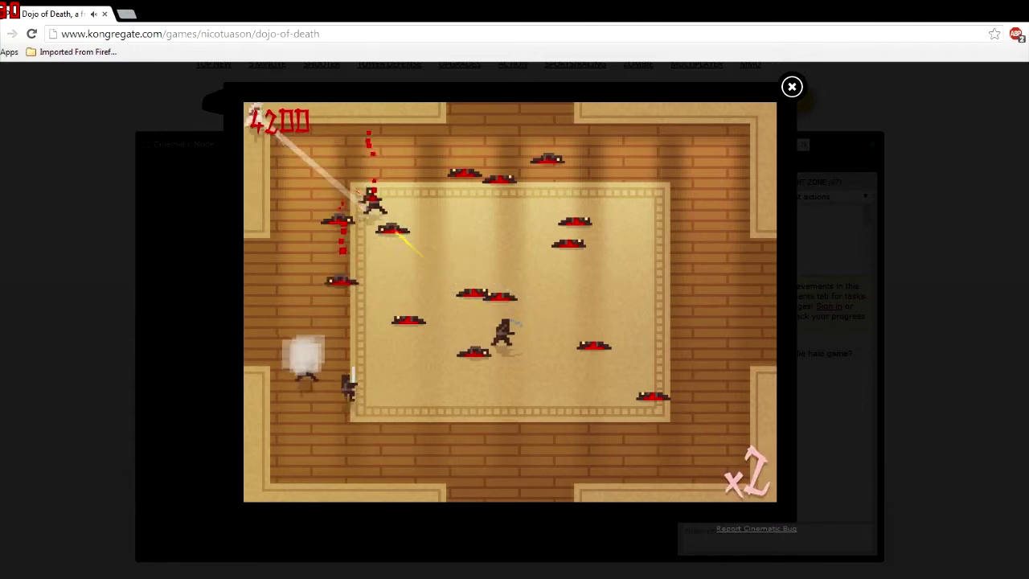
click(330, 281)
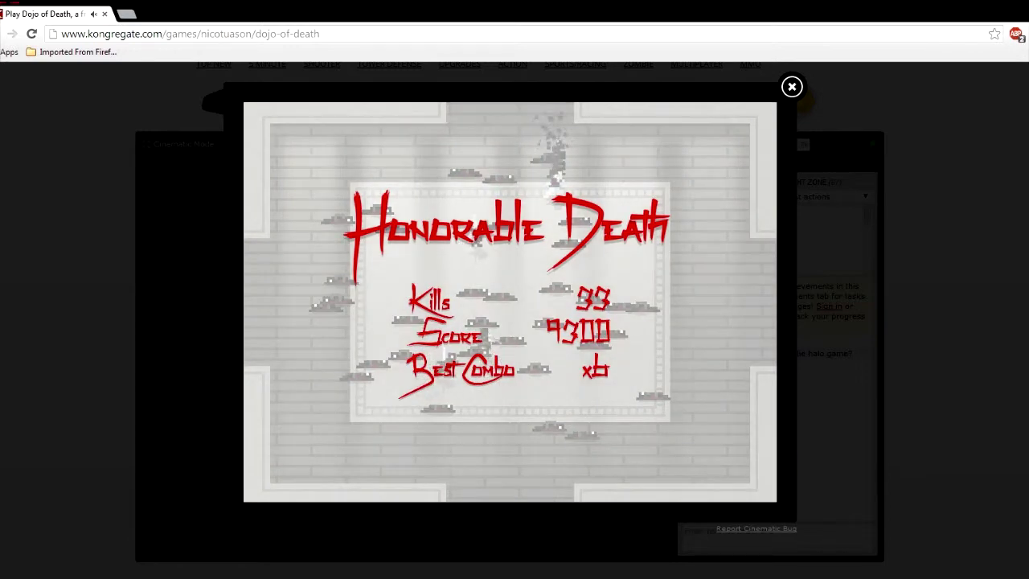
Leave the results, start a new round, and kill an enemy at the upper left
click(509, 321)
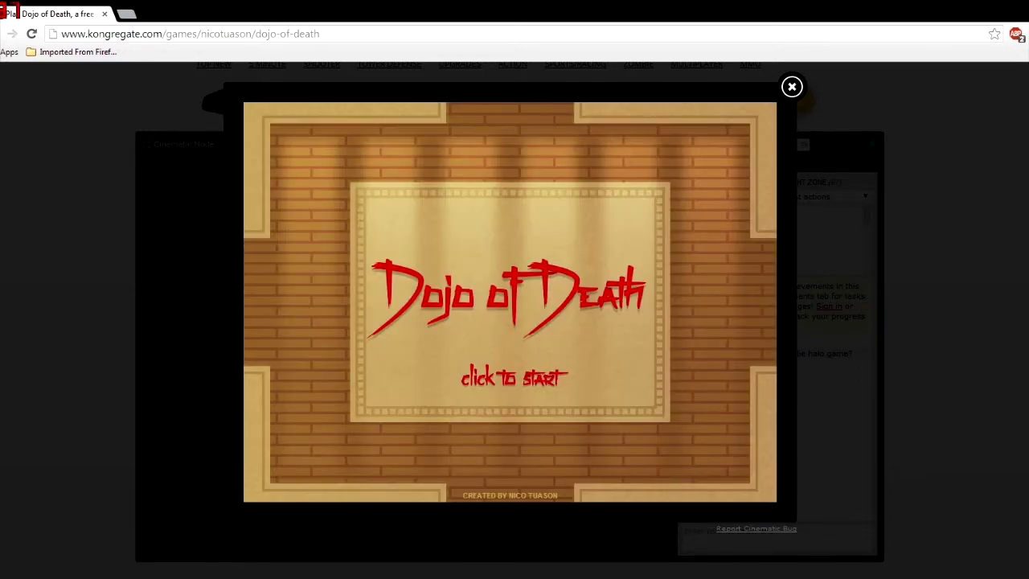
click(509, 322)
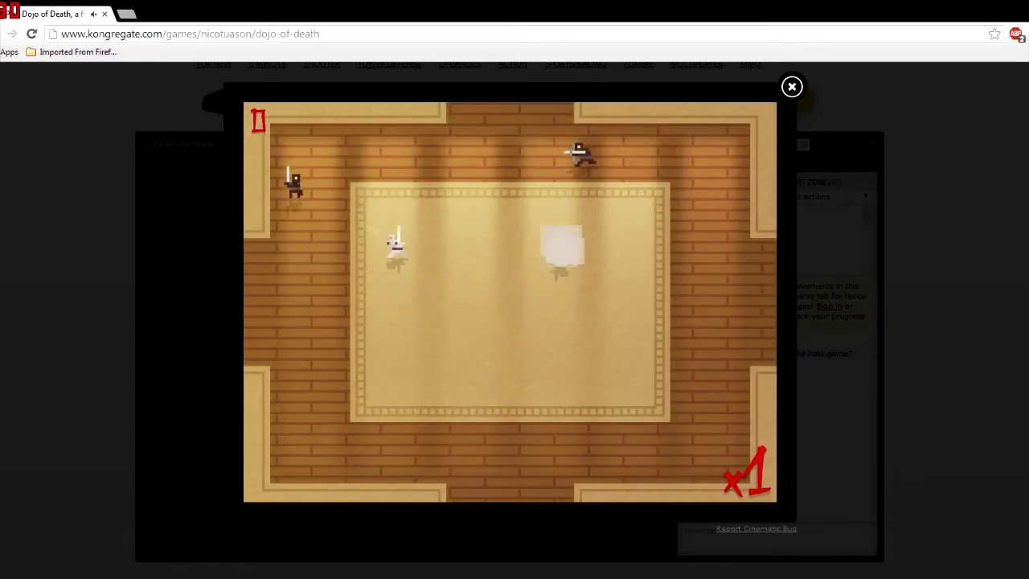
click(285, 161)
click(378, 133)
Chain dash kills into a x4 combo, then take down two more enemies
click(579, 148)
click(361, 169)
click(550, 425)
click(368, 229)
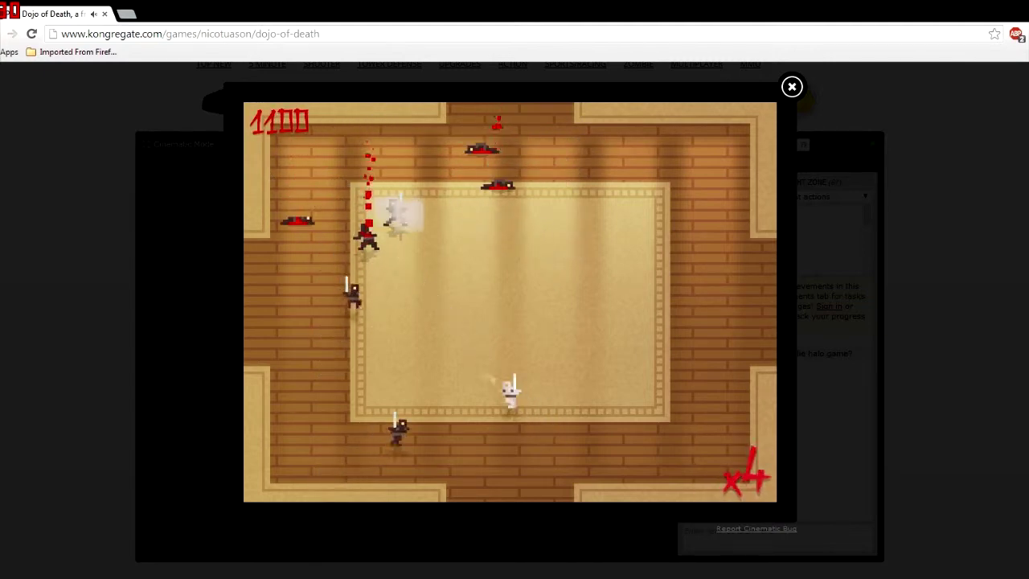
click(450, 370)
click(342, 266)
click(382, 298)
Rack up more kills and reach a x5 combo
click(470, 341)
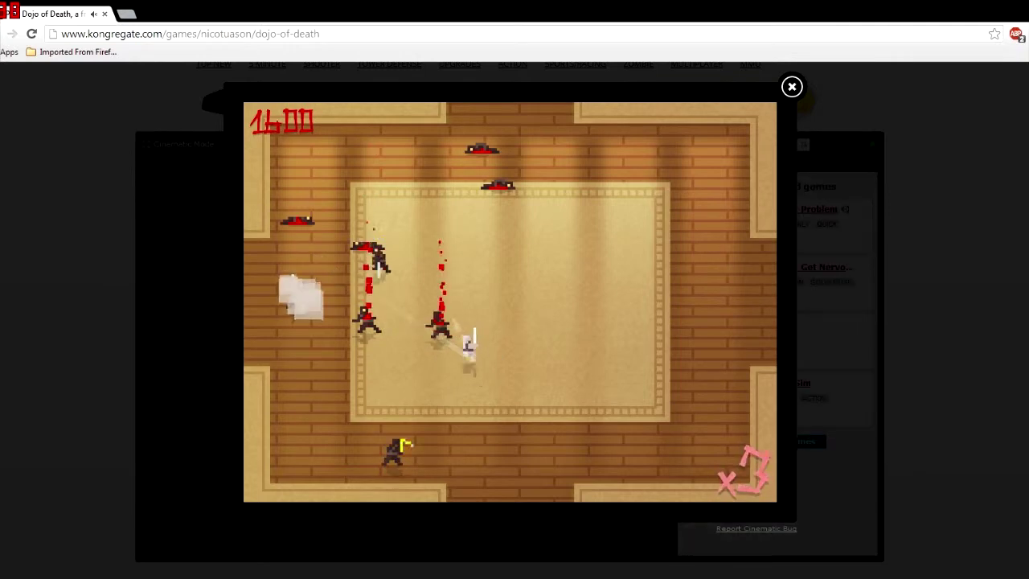
click(426, 337)
click(378, 402)
click(531, 313)
click(626, 337)
click(499, 184)
click(442, 329)
click(290, 325)
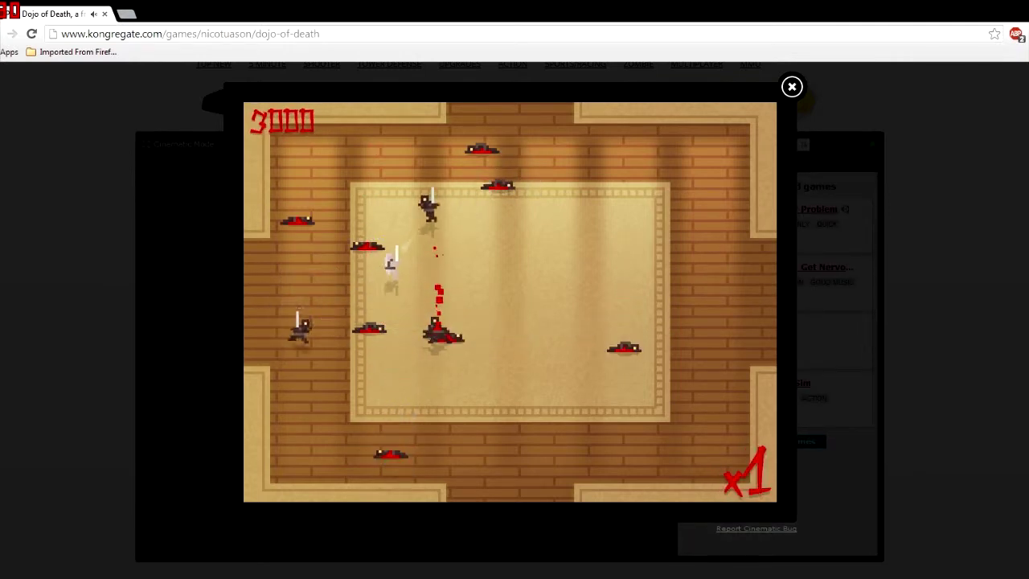
Dash through enemies toward the lower left, then slash those on the right side
click(490, 144)
click(417, 217)
click(369, 241)
click(297, 366)
click(627, 350)
click(619, 265)
click(498, 302)
click(337, 297)
Extend the kill combo to x8 on the right, then kill an enemy on the left
click(515, 217)
click(579, 209)
click(723, 225)
click(578, 265)
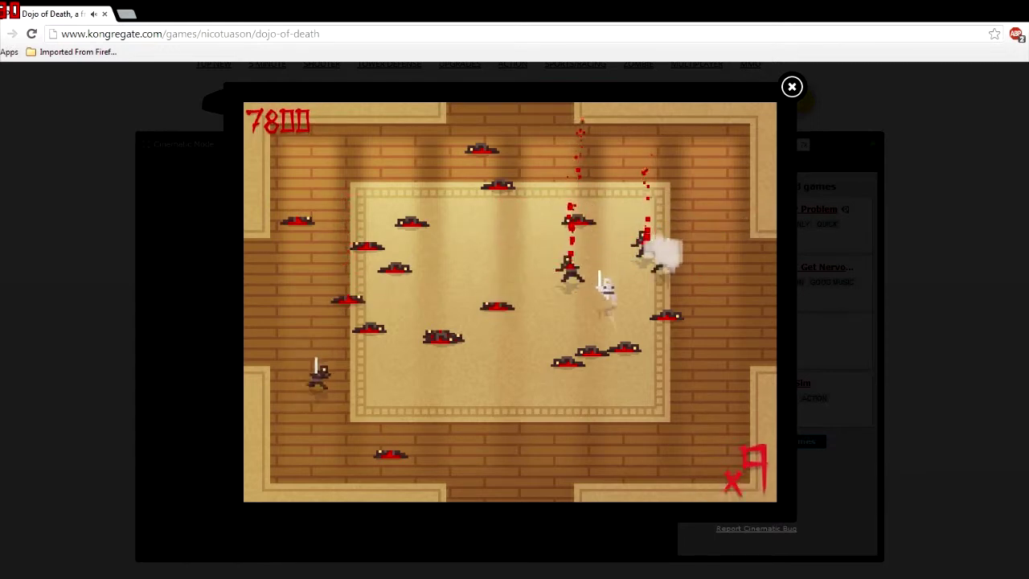
click(289, 298)
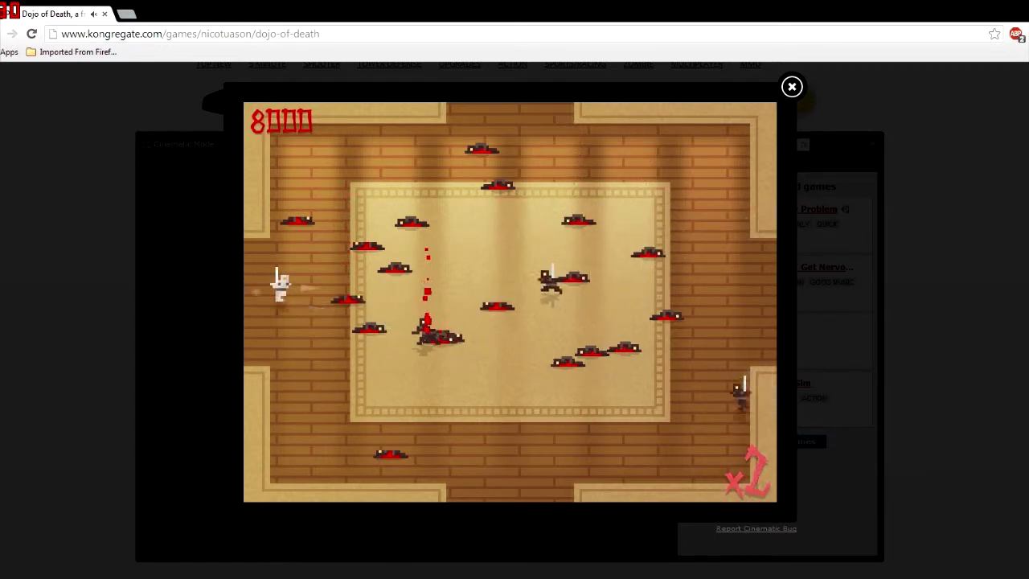
click(691, 266)
Dash toward the upper centre, killing several enemies along the way
click(450, 273)
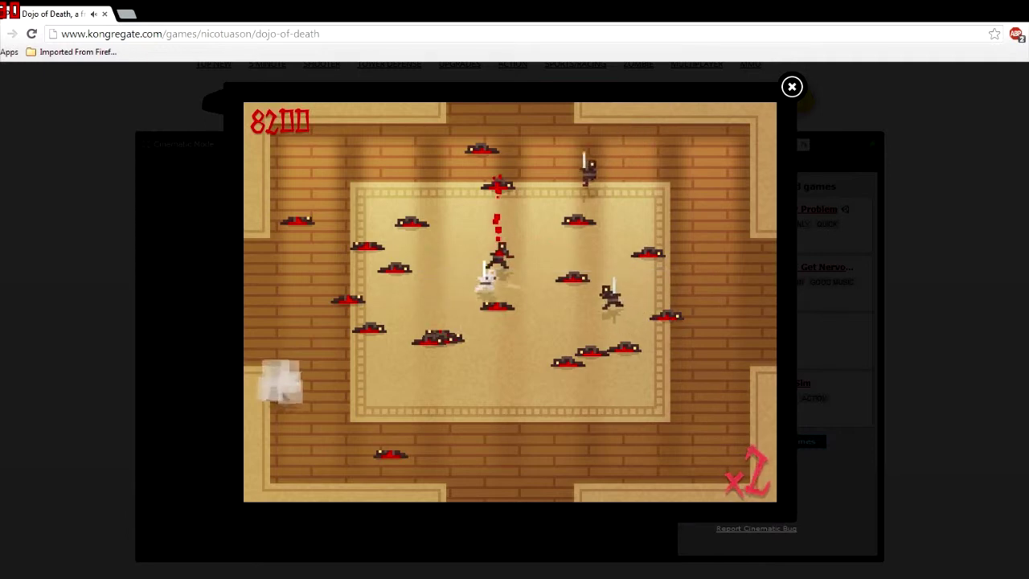
click(595, 290)
click(498, 233)
click(659, 257)
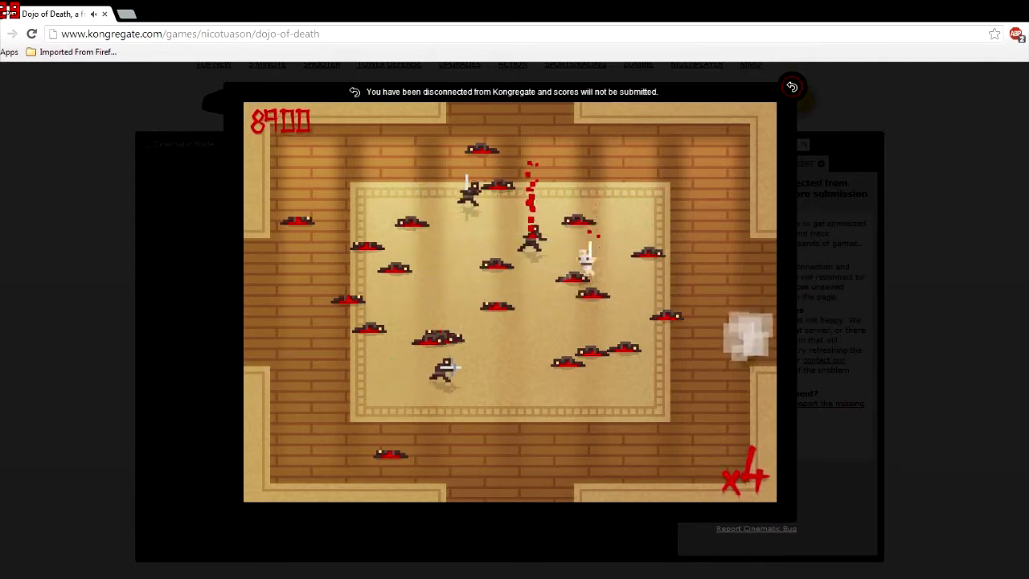
click(434, 377)
click(602, 289)
Kill centre-right and upper enemies until Honorable Death shows 29 kills, 10200 points, x9 combo
click(450, 346)
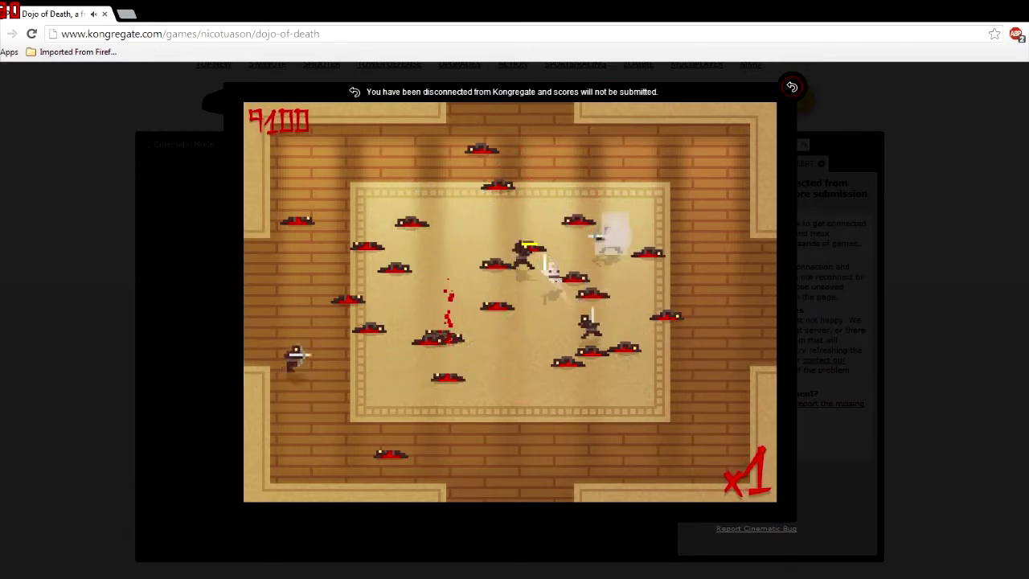
click(691, 442)
click(587, 322)
click(515, 137)
click(611, 225)
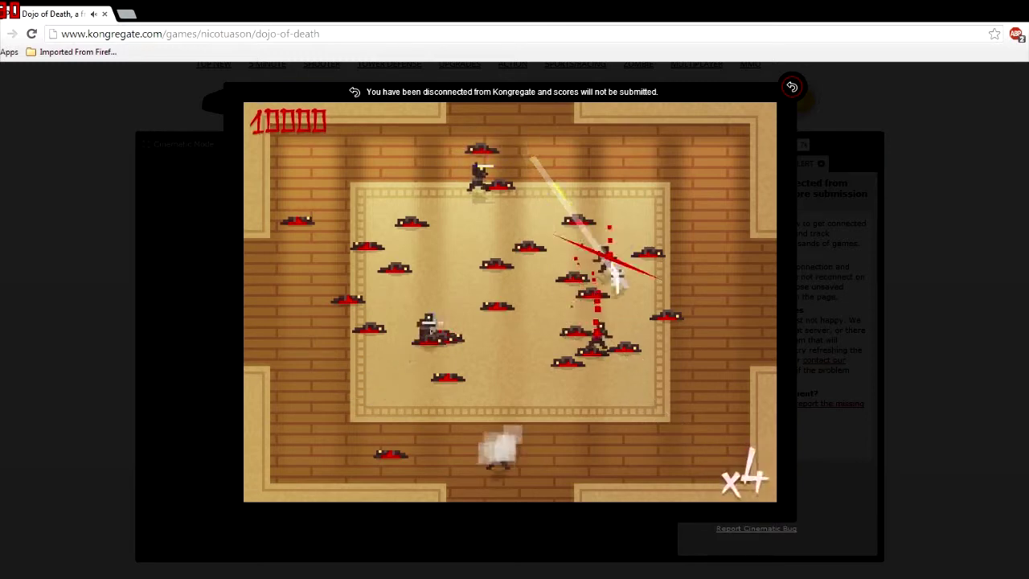
click(546, 225)
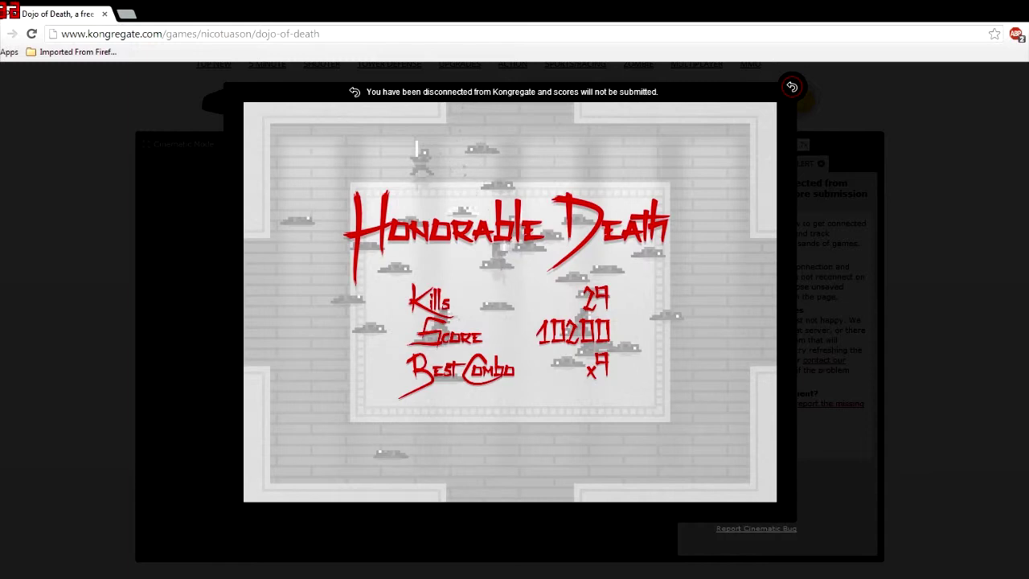
Start a new round and build a x4 combo, dying with 5 kills and 1300 points
click(418, 149)
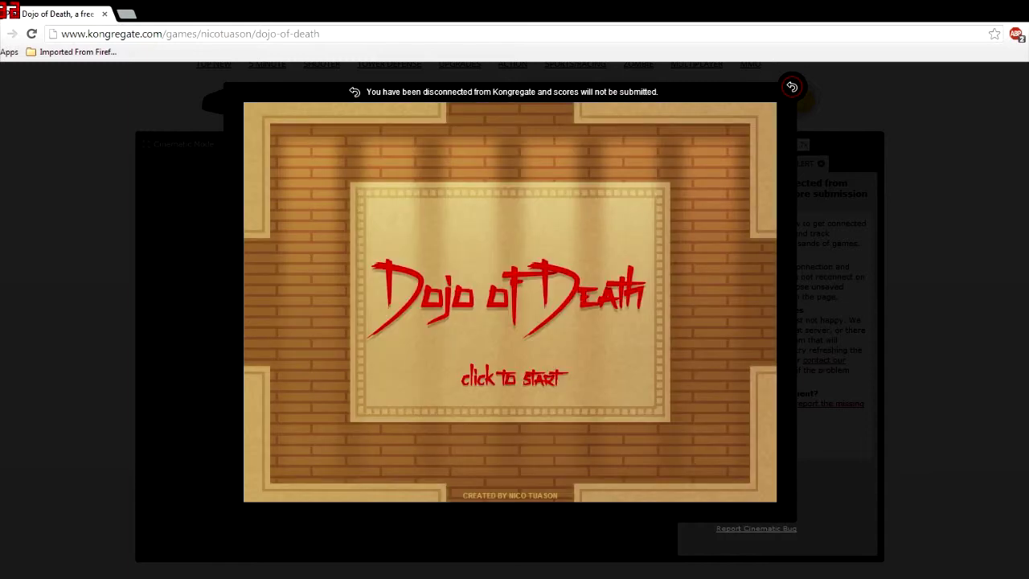
click(506, 313)
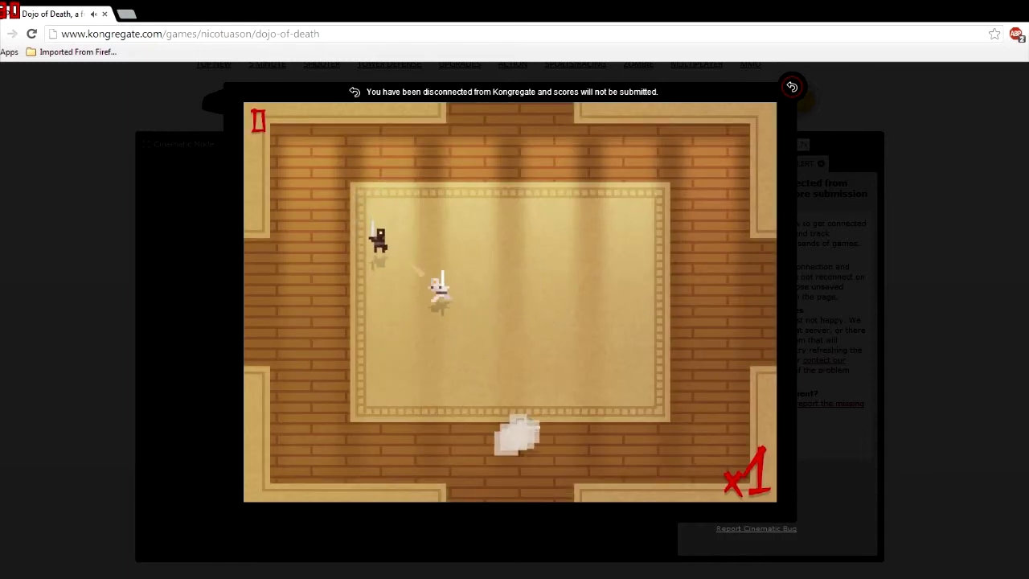
click(337, 225)
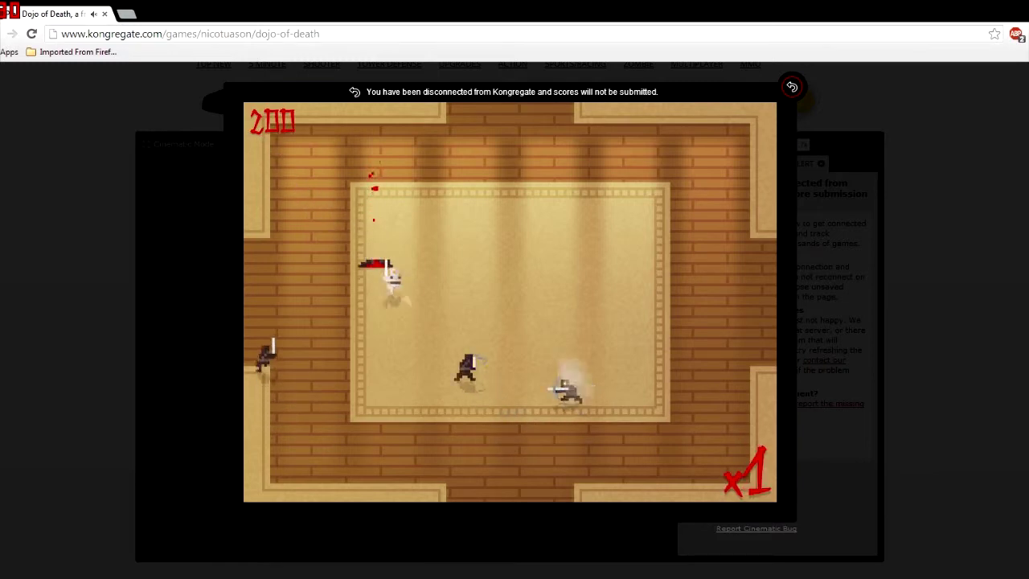
click(635, 482)
click(611, 418)
click(574, 153)
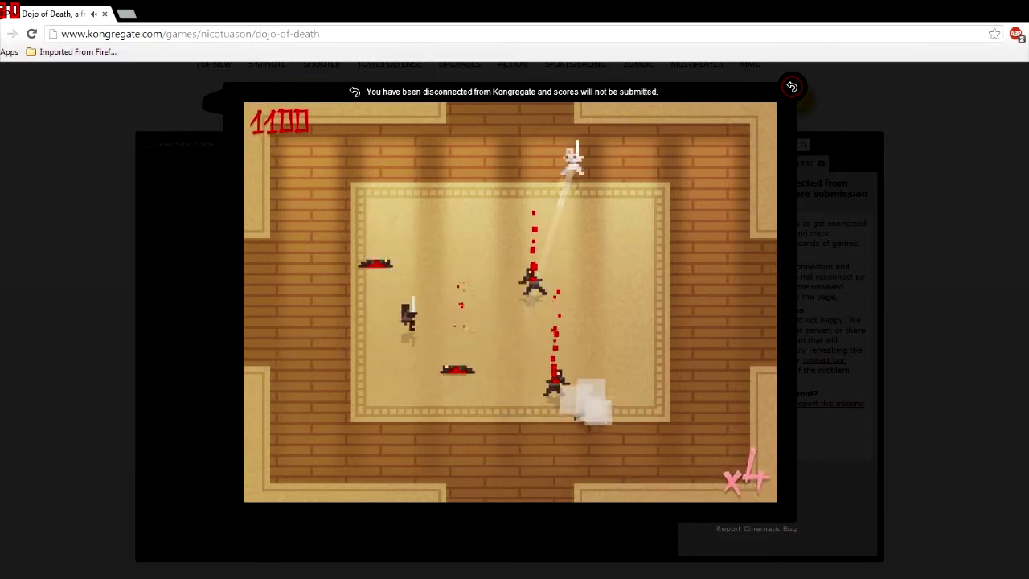
click(414, 281)
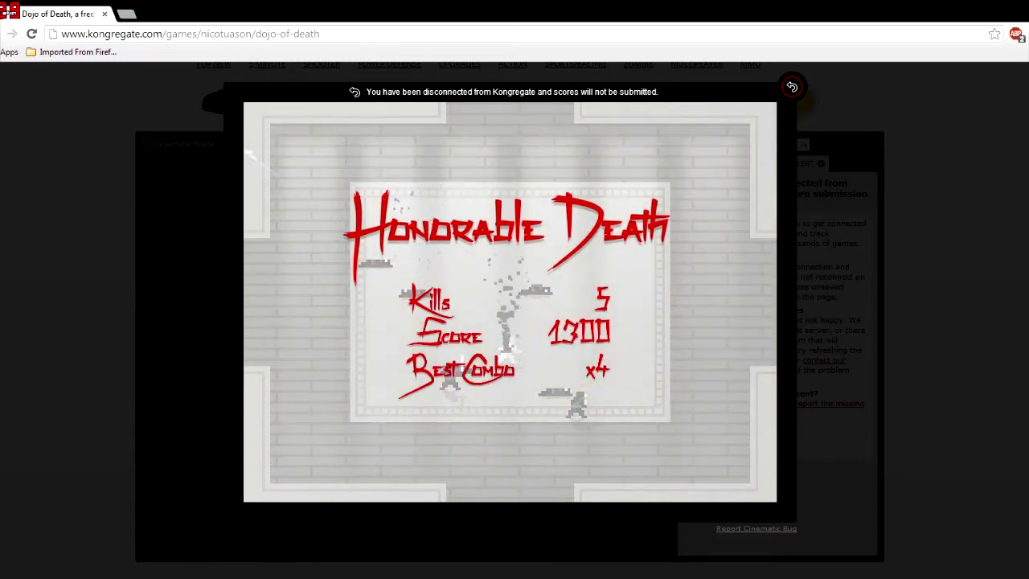
Skip the results and chain kills in a fresh round up to 1100 points
click(514, 305)
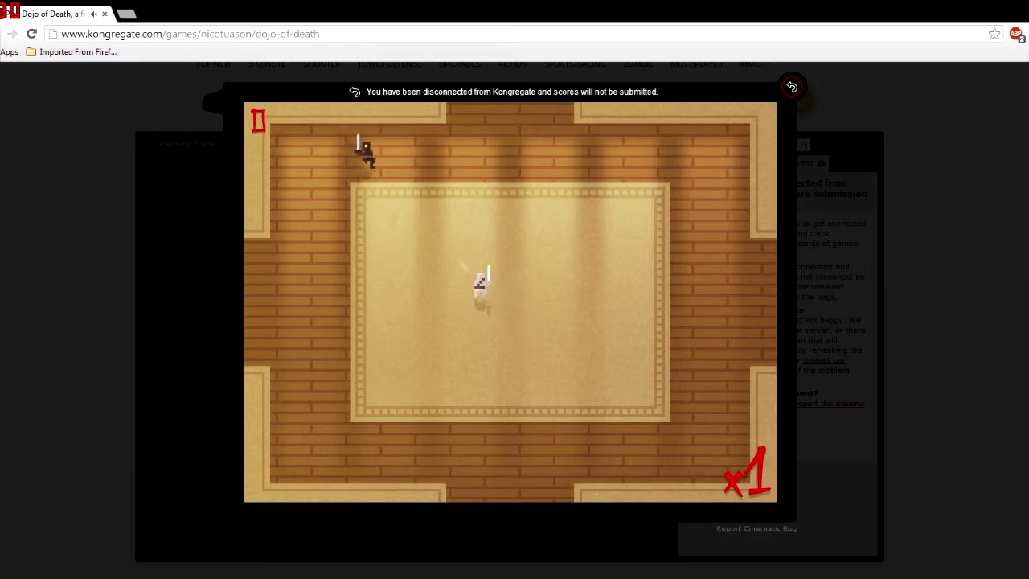
click(398, 282)
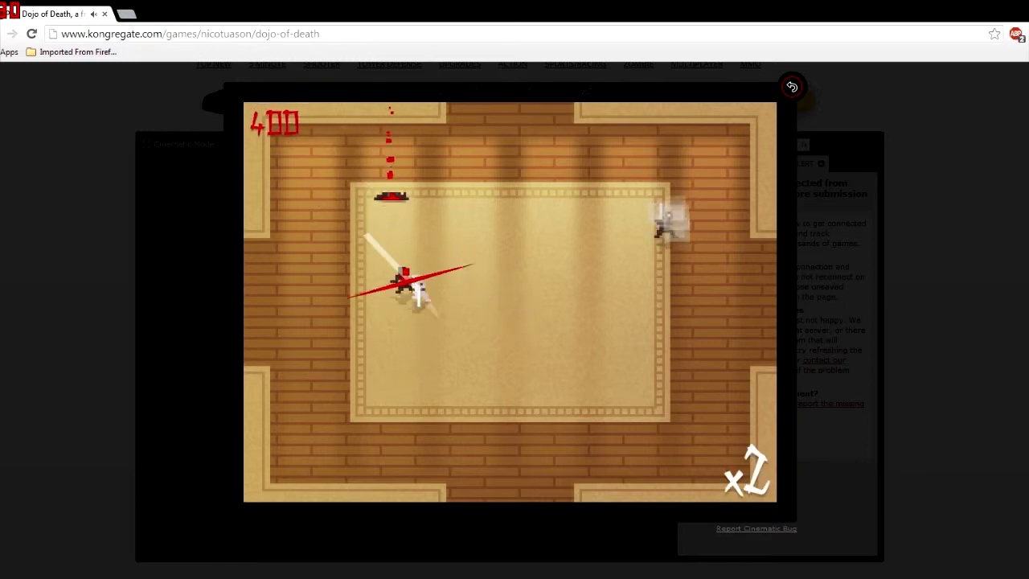
click(611, 269)
click(507, 277)
click(490, 414)
click(562, 249)
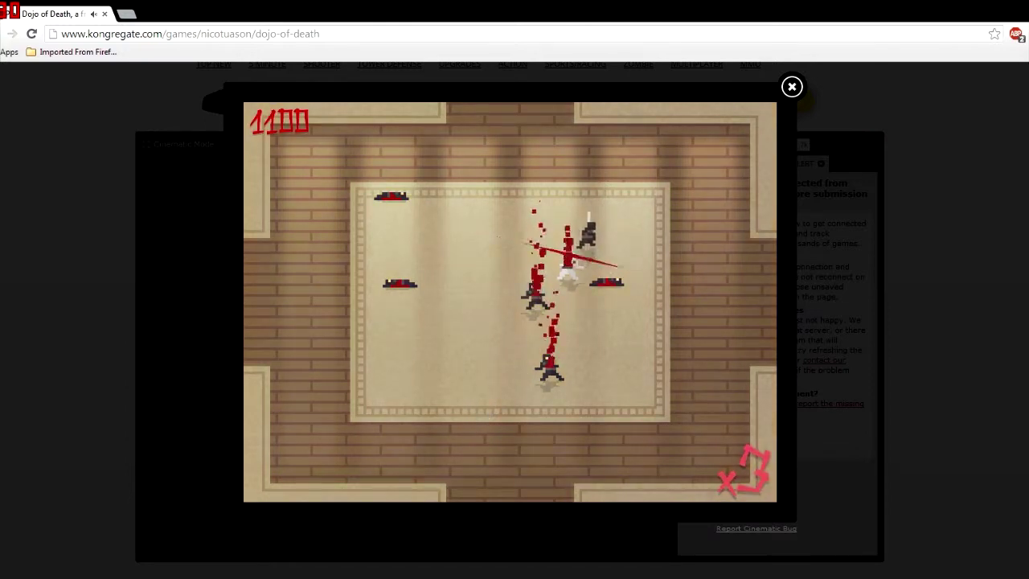